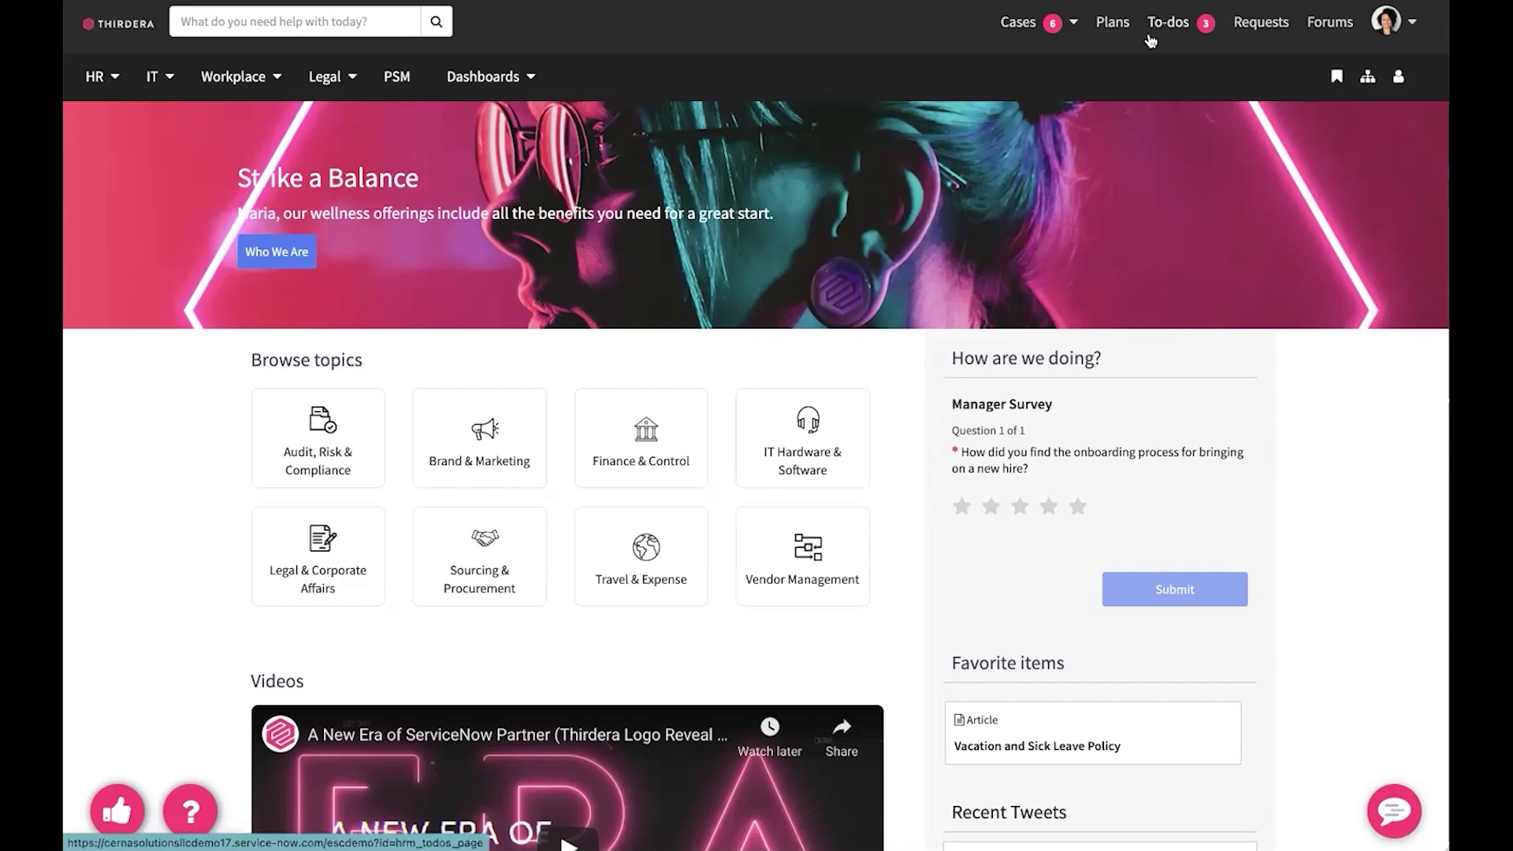
- Open HR Articles to show the Human Resources General Knowledge base and its top articles
{"action": "scroll", "coordinate": [1260, 36], "scroll_direction": "down", "scroll_amount": 1}
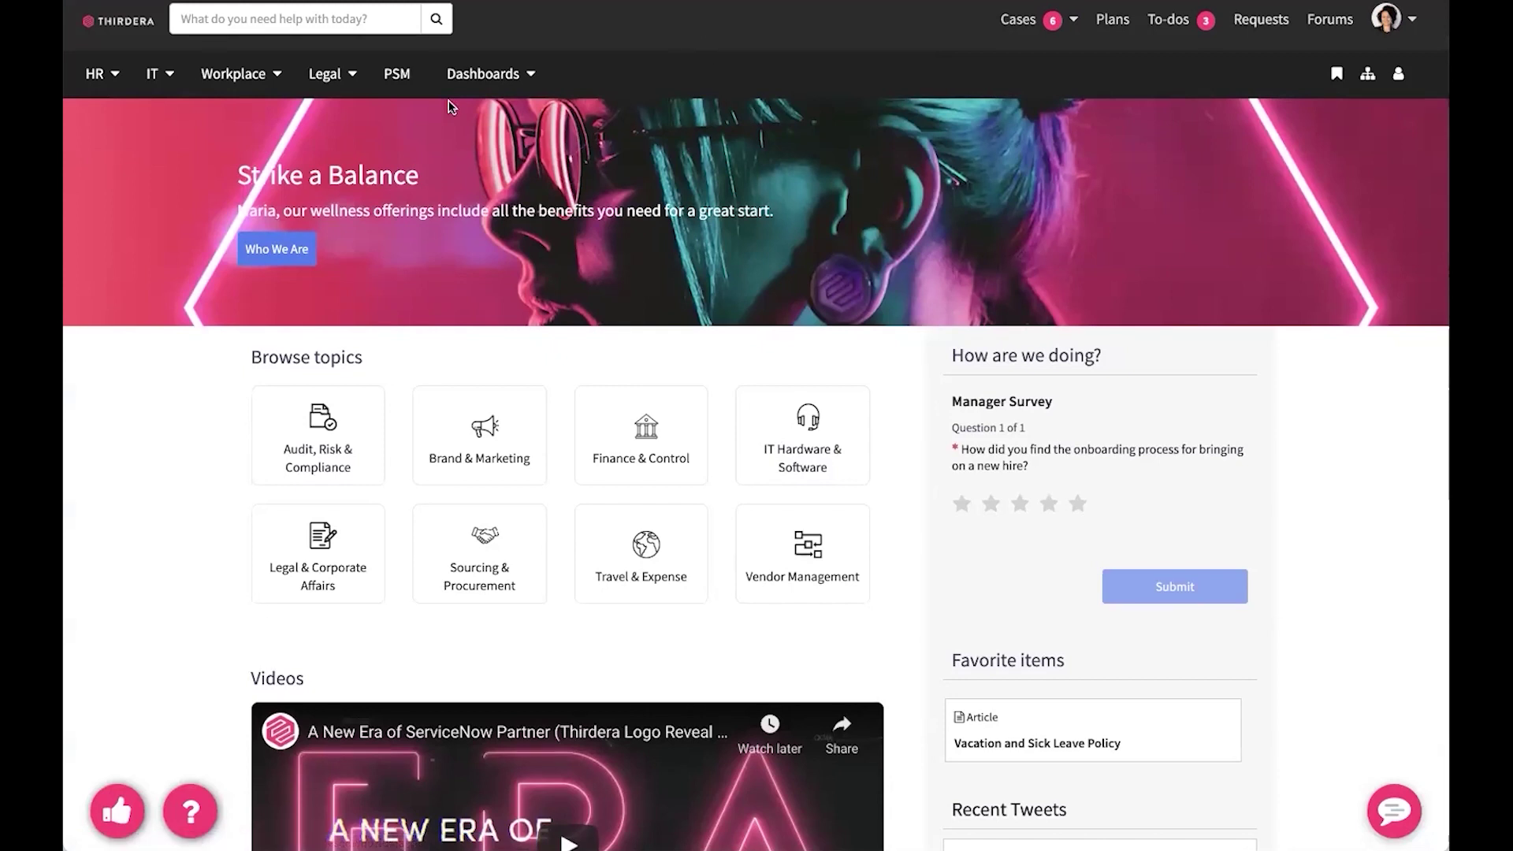
{"action": "left_click", "coordinate": [116, 75]}
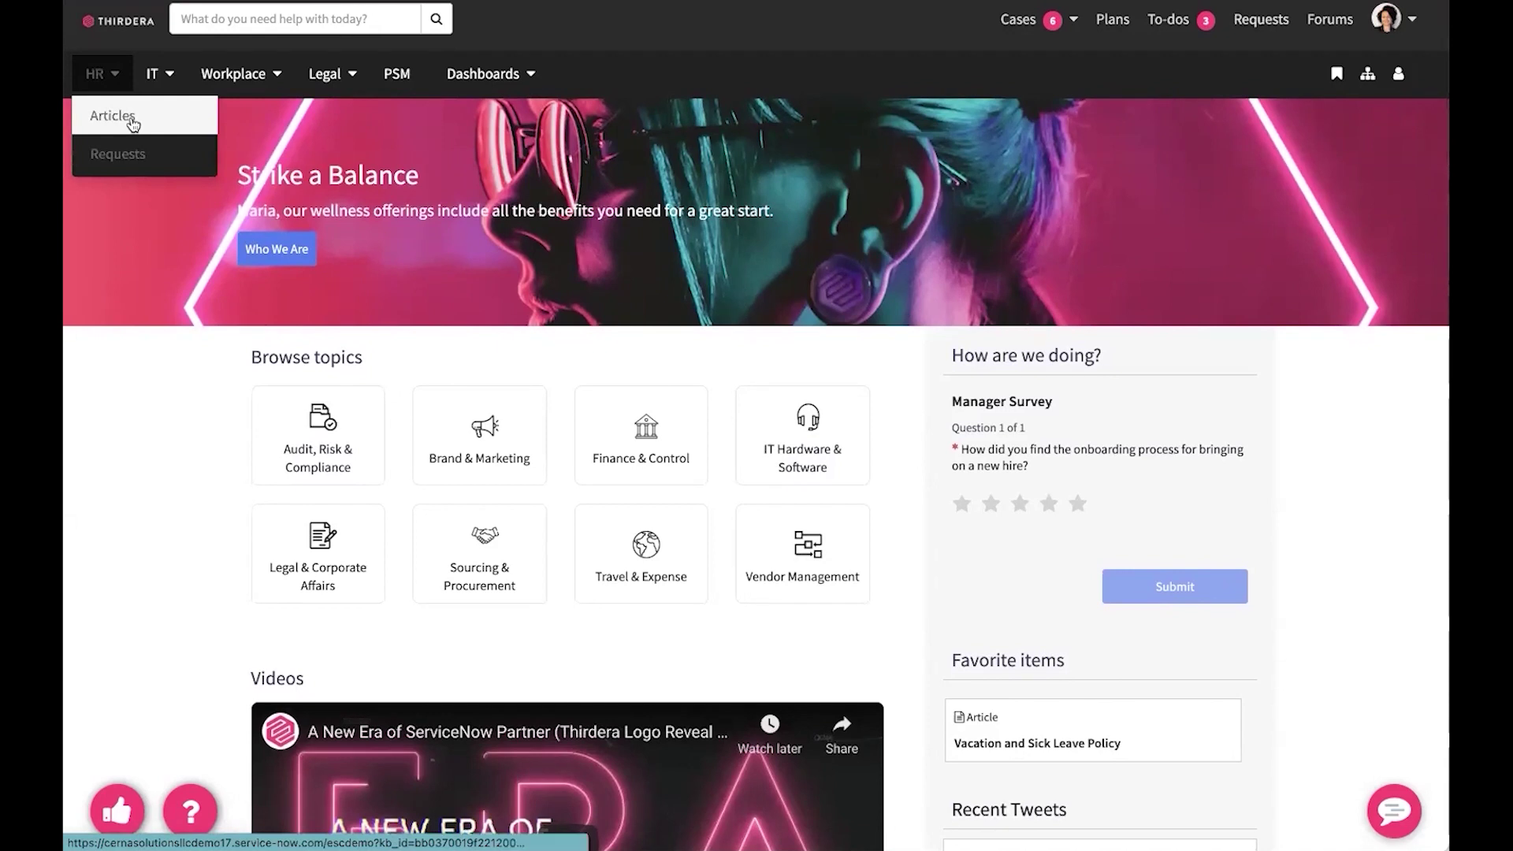
{"action": "scroll", "coordinate": [165, 130], "scroll_direction": "down", "scroll_amount": 1}
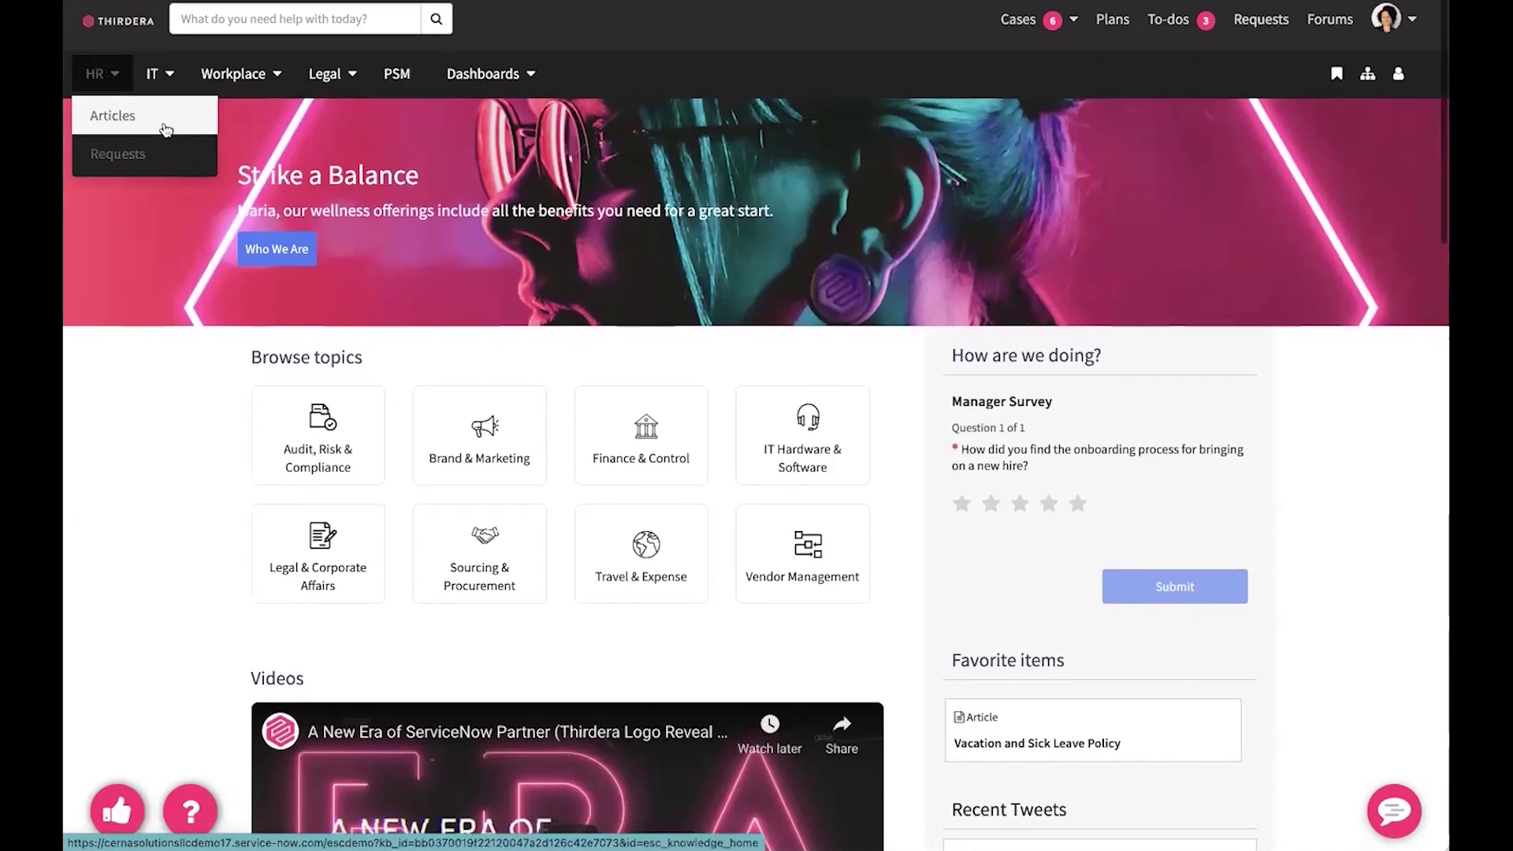
{"action": "left_click", "coordinate": [165, 126]}
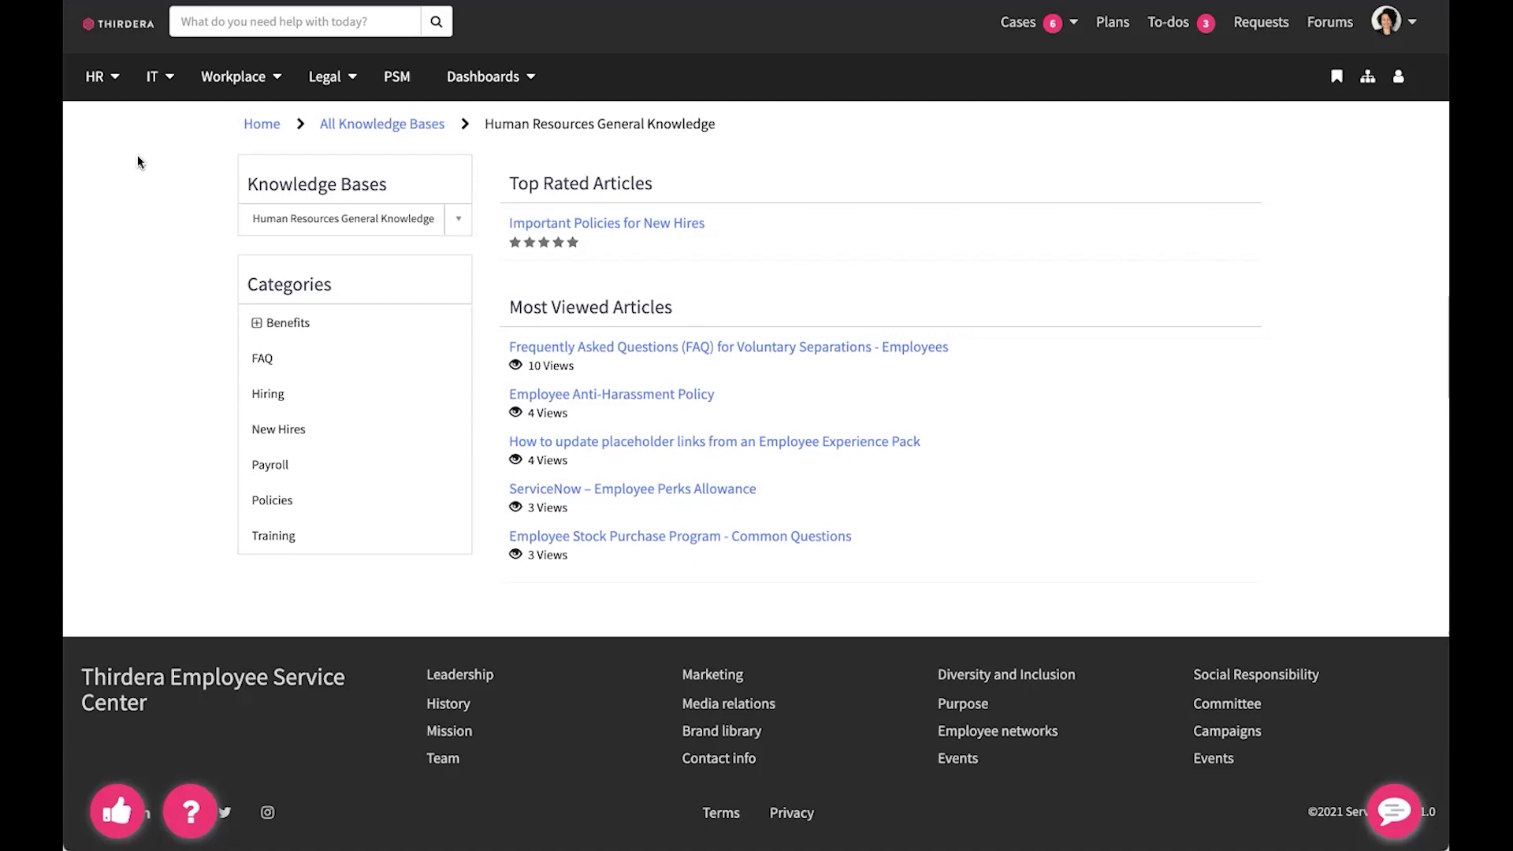
- Go to HR Requests and select the Employee Relations category showing Report Misconduct
{"action": "left_click", "coordinate": [96, 76]}
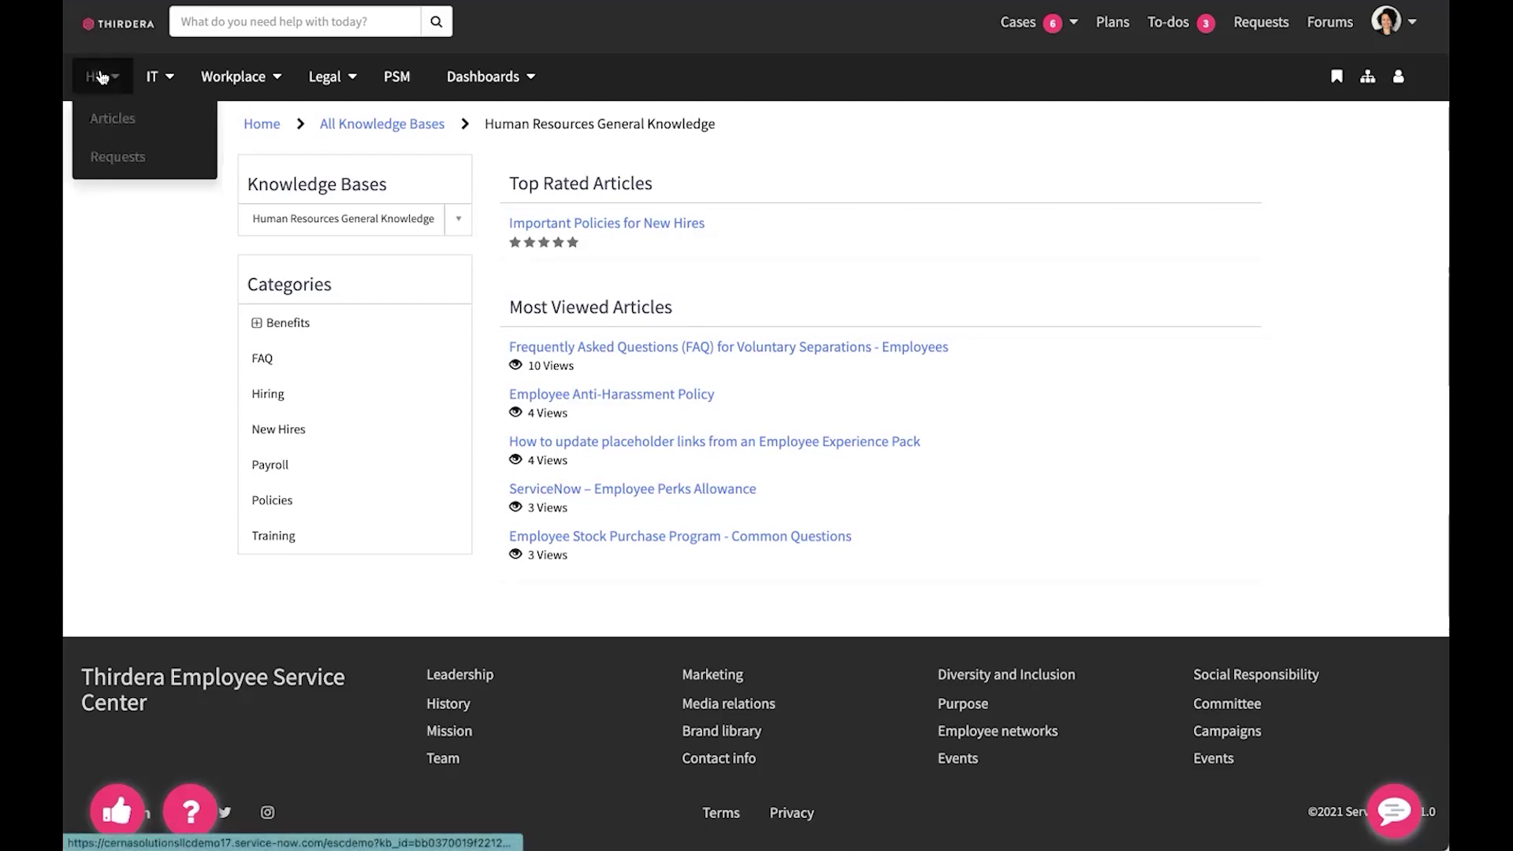
{"action": "left_click", "coordinate": [139, 158]}
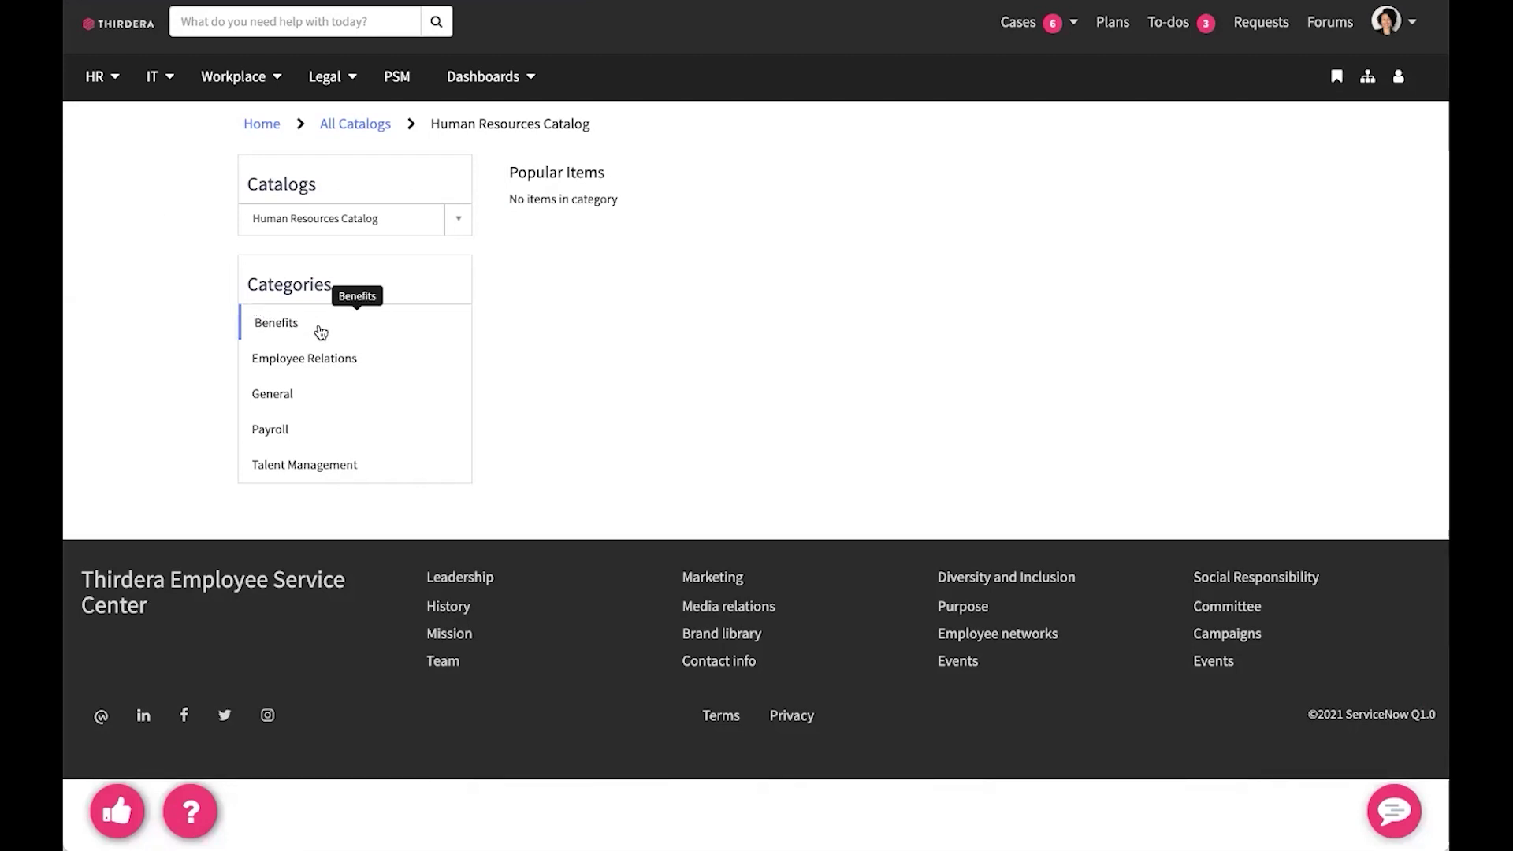
{"action": "left_click", "coordinate": [354, 360]}
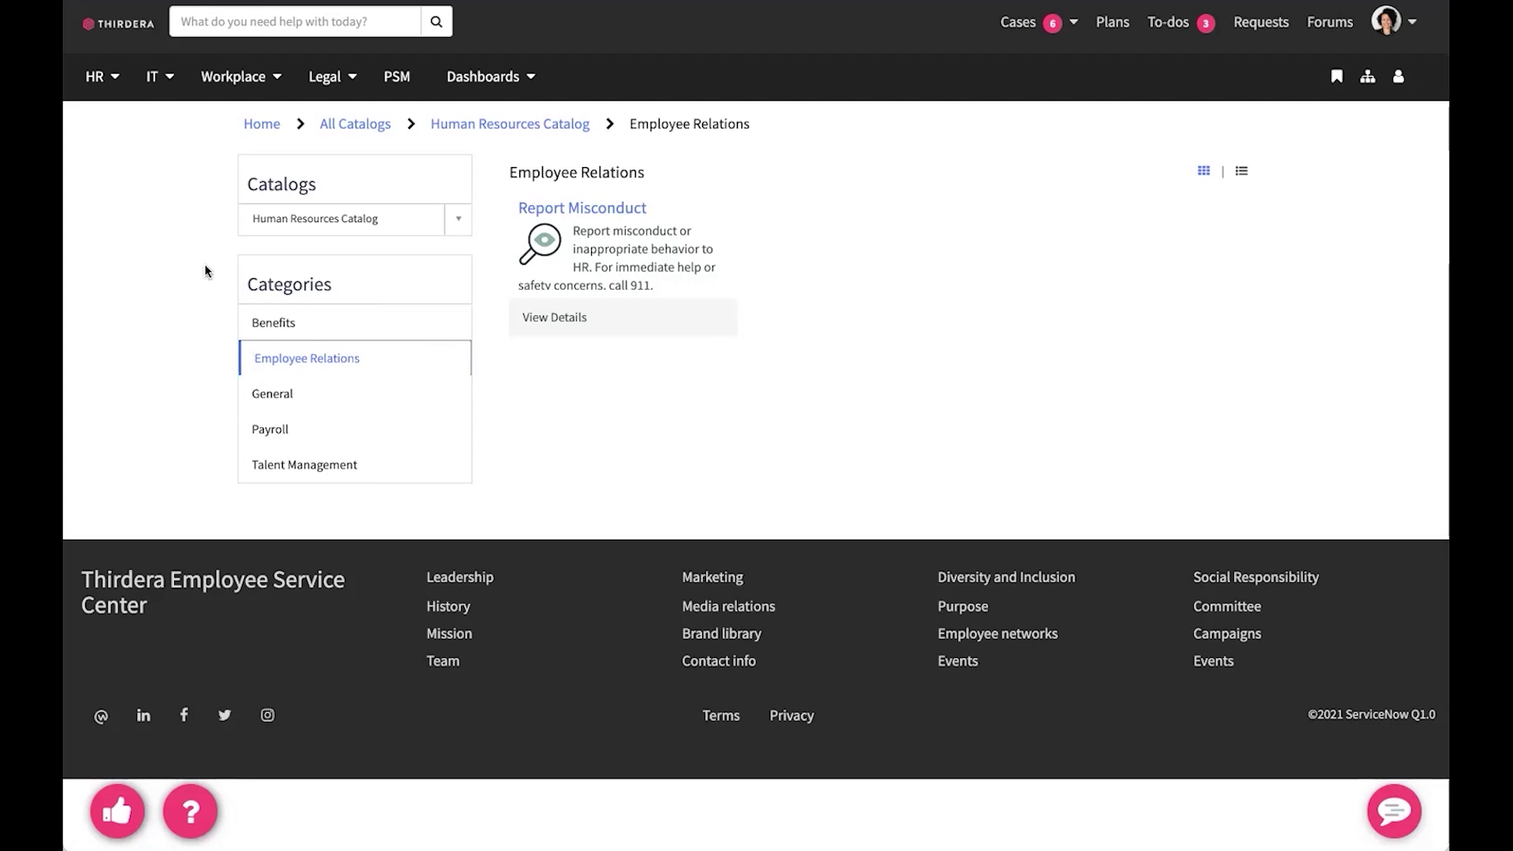
- Return to the Thirdera homepage and scroll through company news, lunch menu and next holiday
{"action": "left_click", "coordinate": [115, 30]}
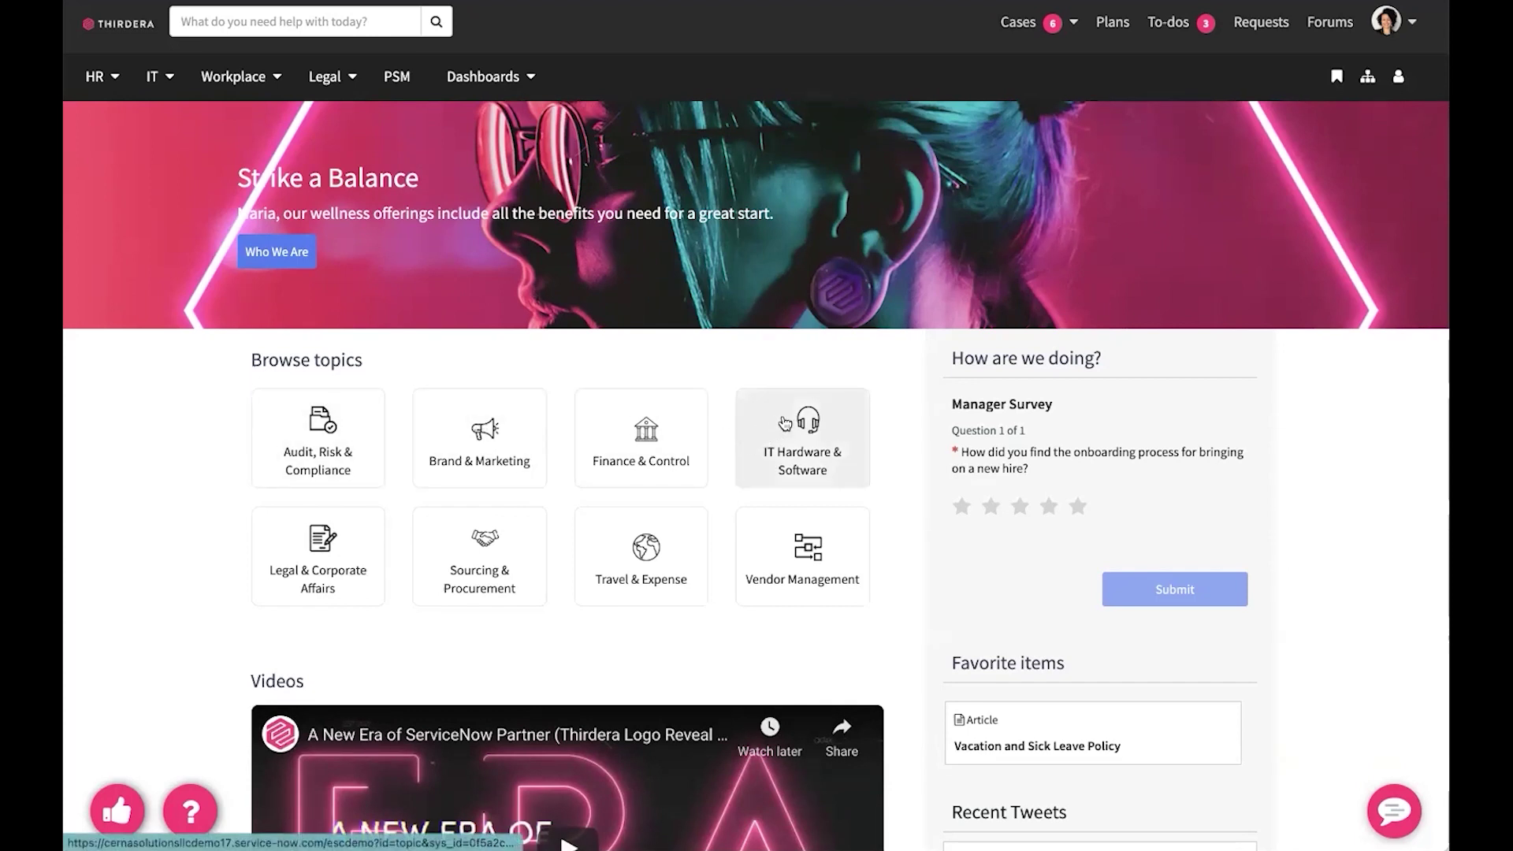
{"action": "scroll", "coordinate": [886, 433], "scroll_direction": "down", "scroll_amount": 3}
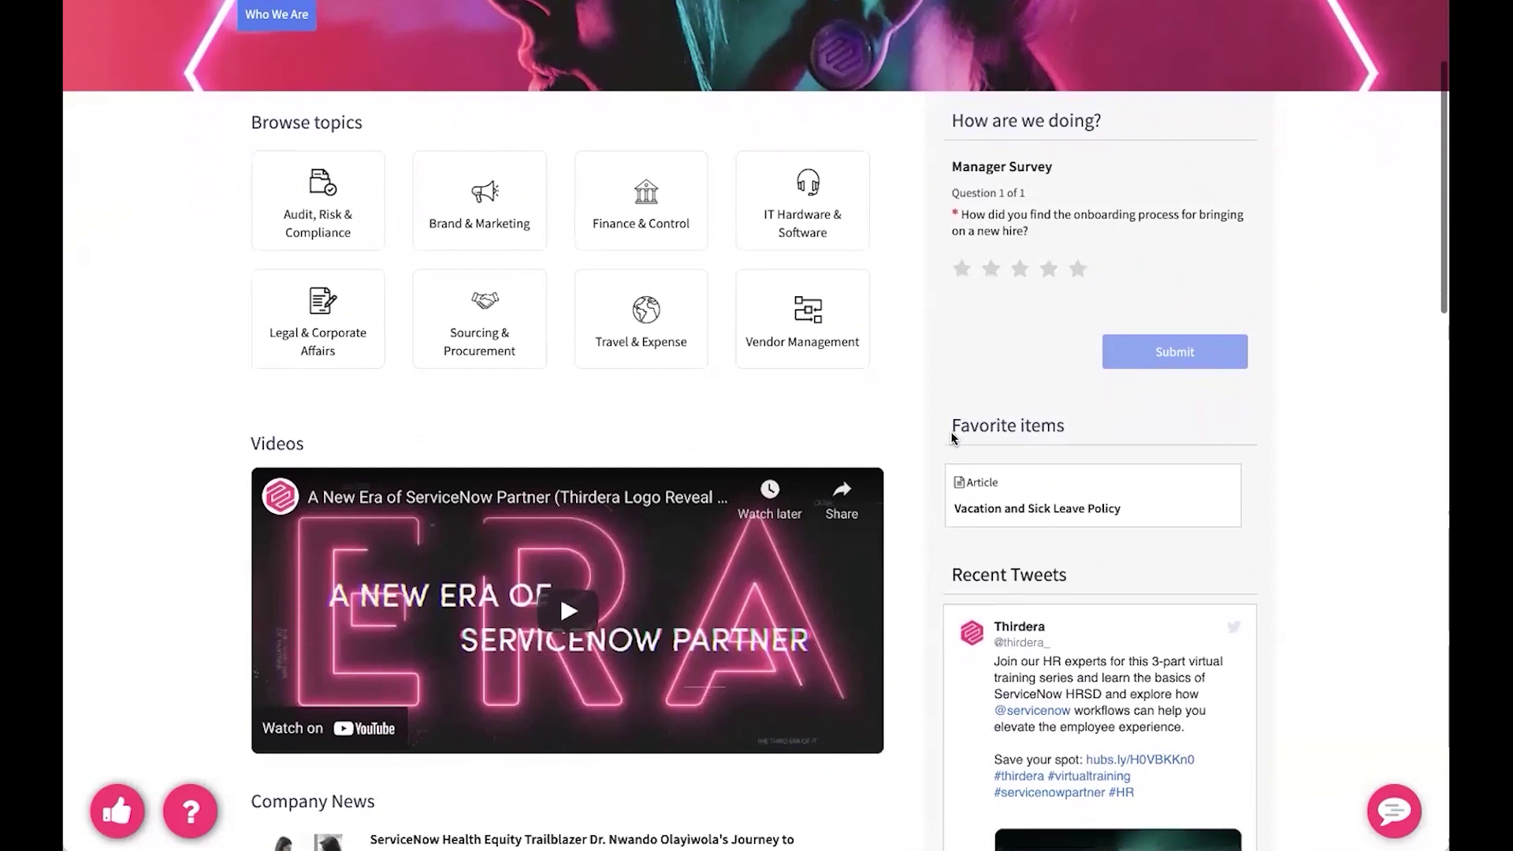
{"action": "scroll", "coordinate": [924, 438], "scroll_direction": "down", "scroll_amount": 2}
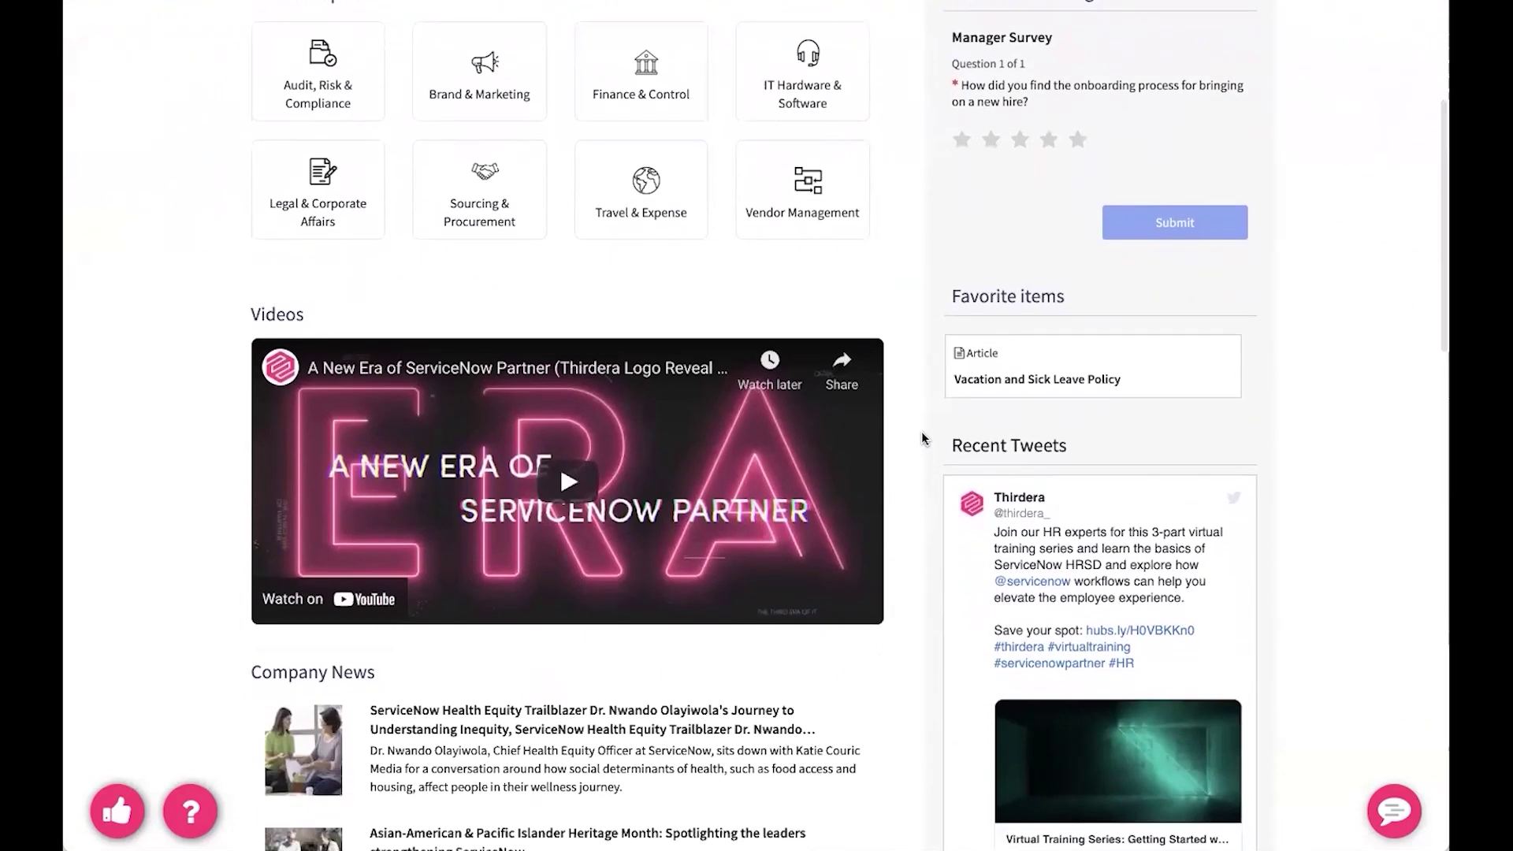
{"action": "scroll", "coordinate": [922, 439], "scroll_direction": "down", "scroll_amount": 2}
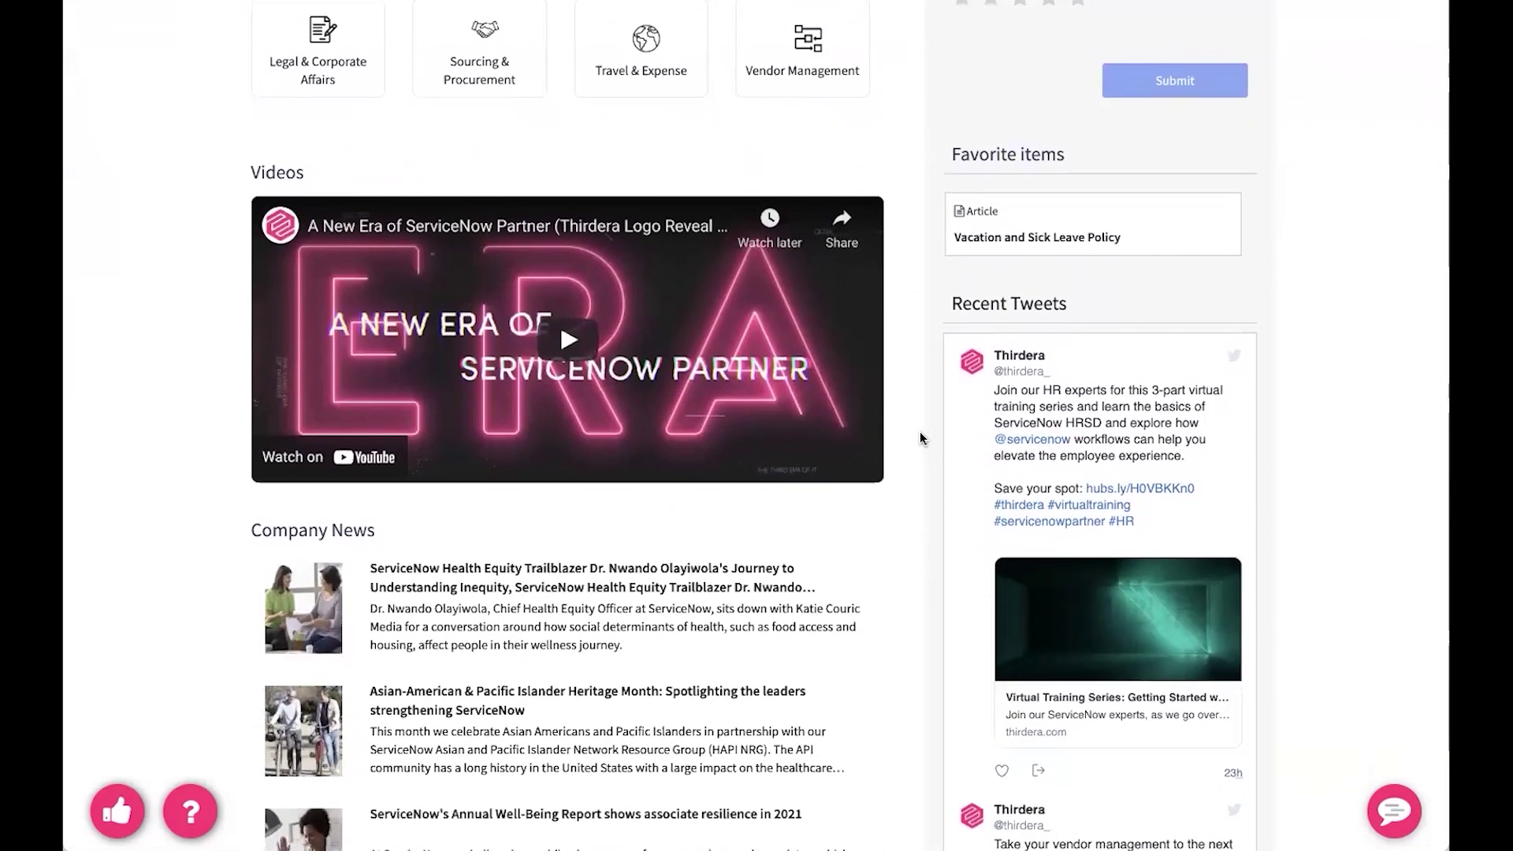
{"action": "scroll", "coordinate": [920, 436], "scroll_direction": "down", "scroll_amount": 3}
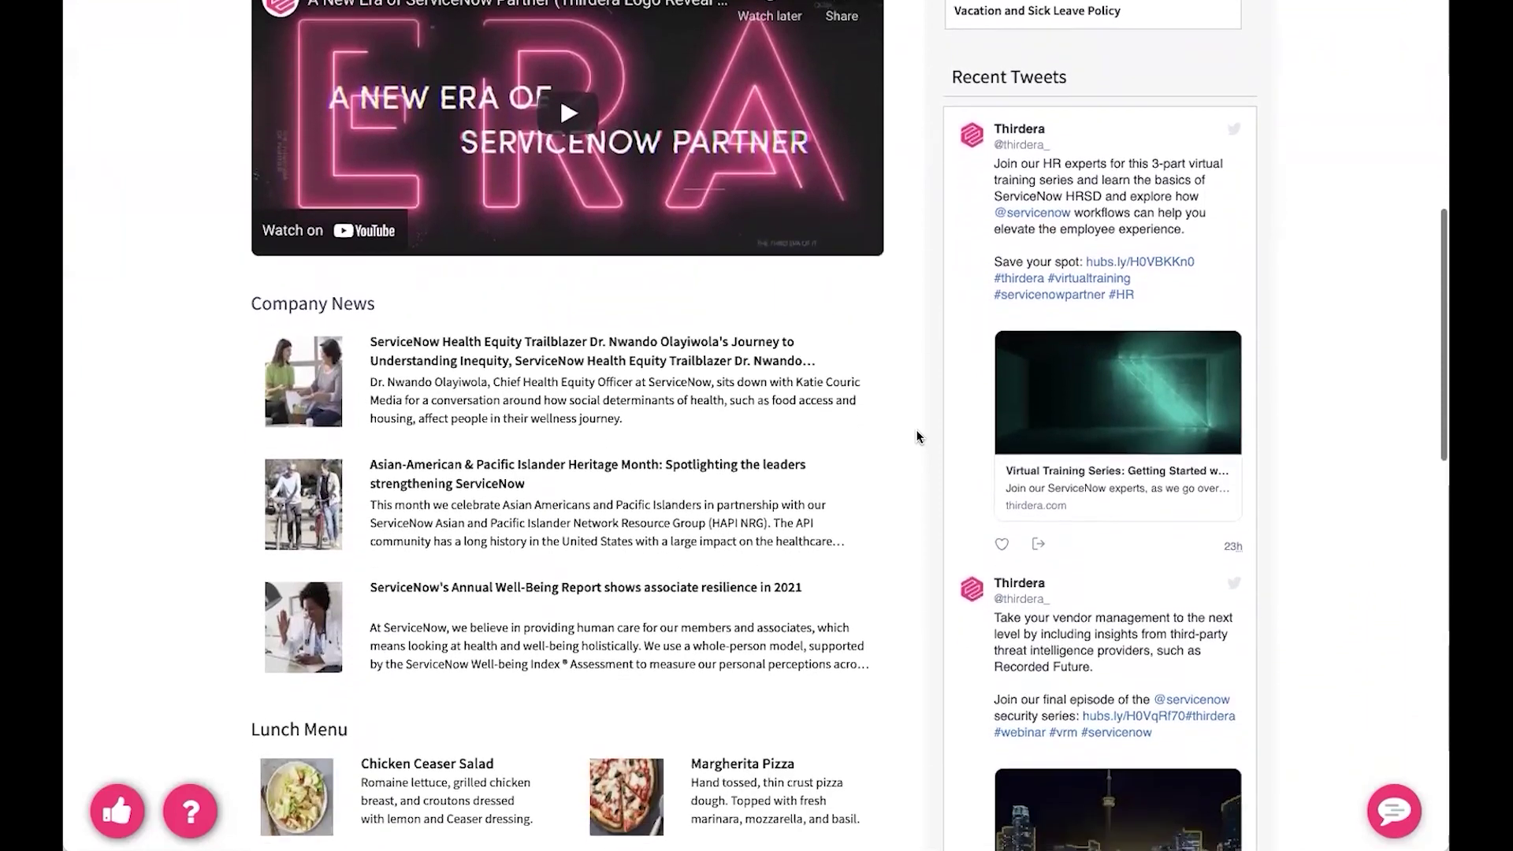
{"action": "scroll", "coordinate": [917, 436], "scroll_direction": "down", "scroll_amount": 6}
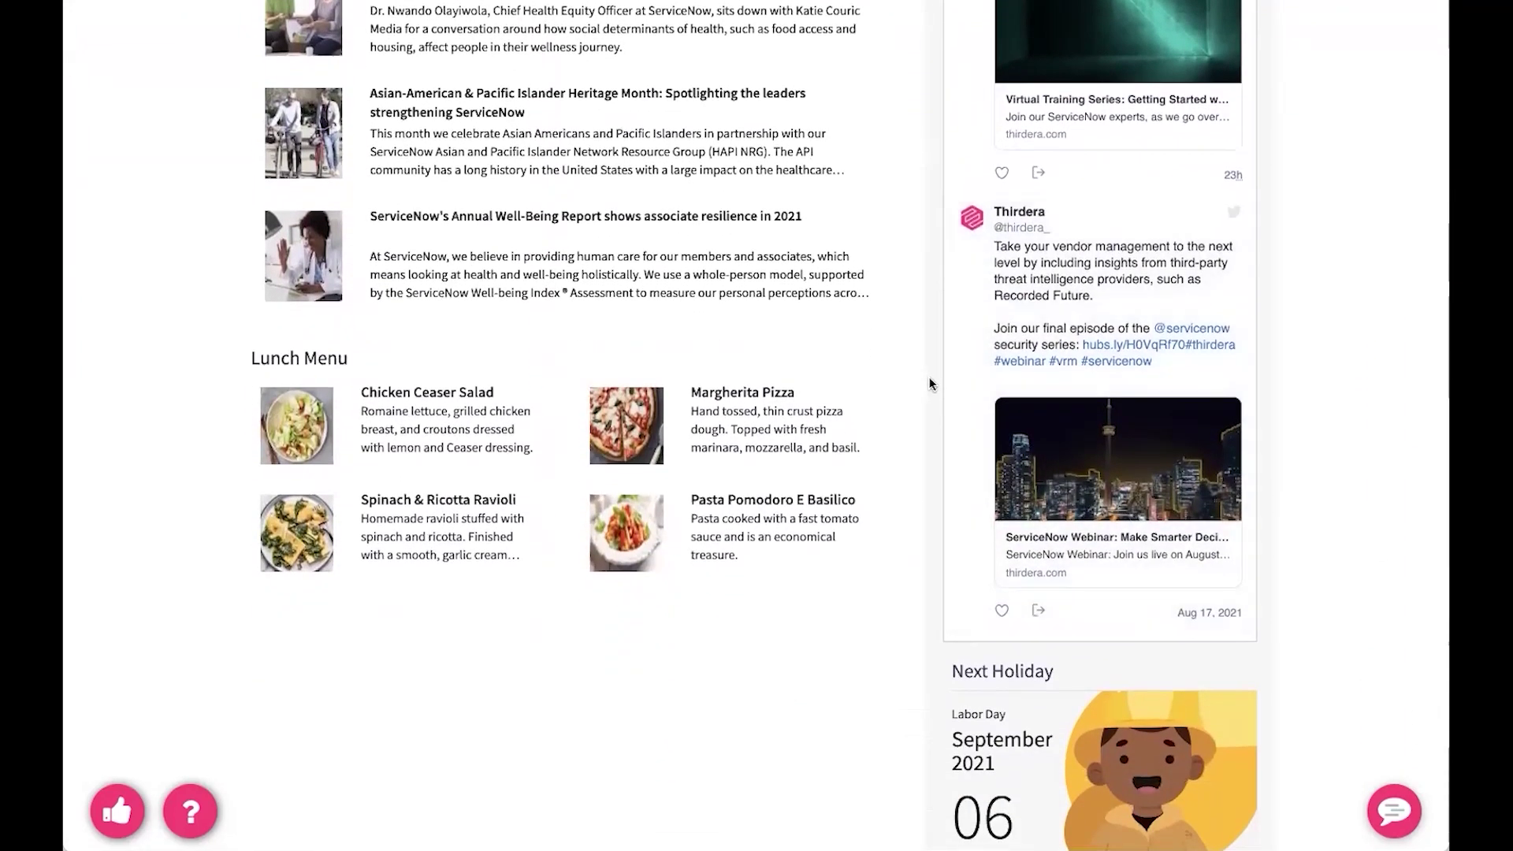
{"action": "scroll", "coordinate": [929, 384], "scroll_direction": "down", "scroll_amount": 3}
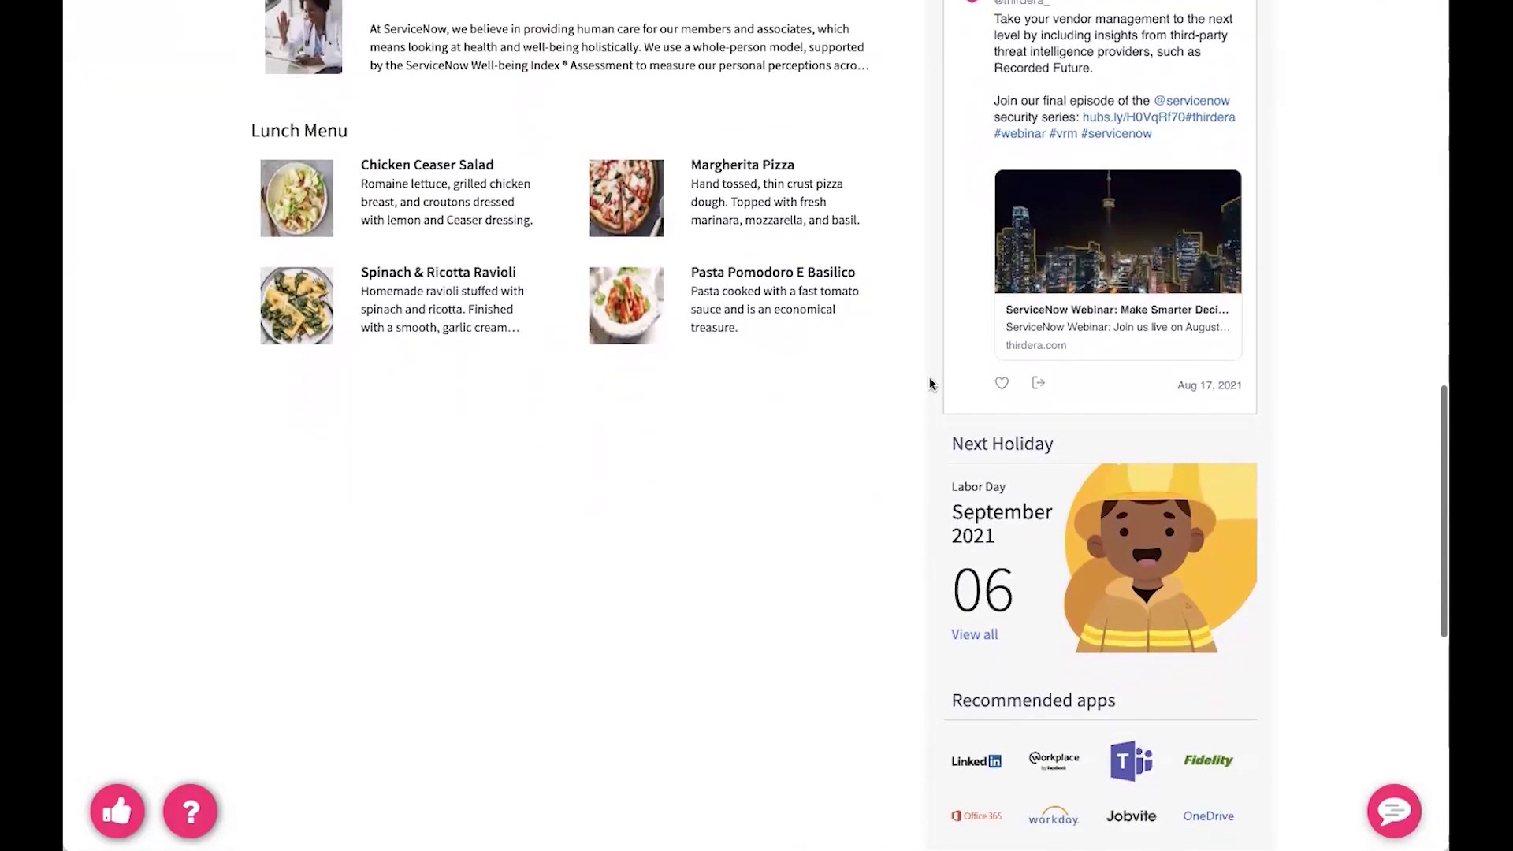
{"action": "scroll", "coordinate": [927, 384], "scroll_direction": "up", "scroll_amount": 3}
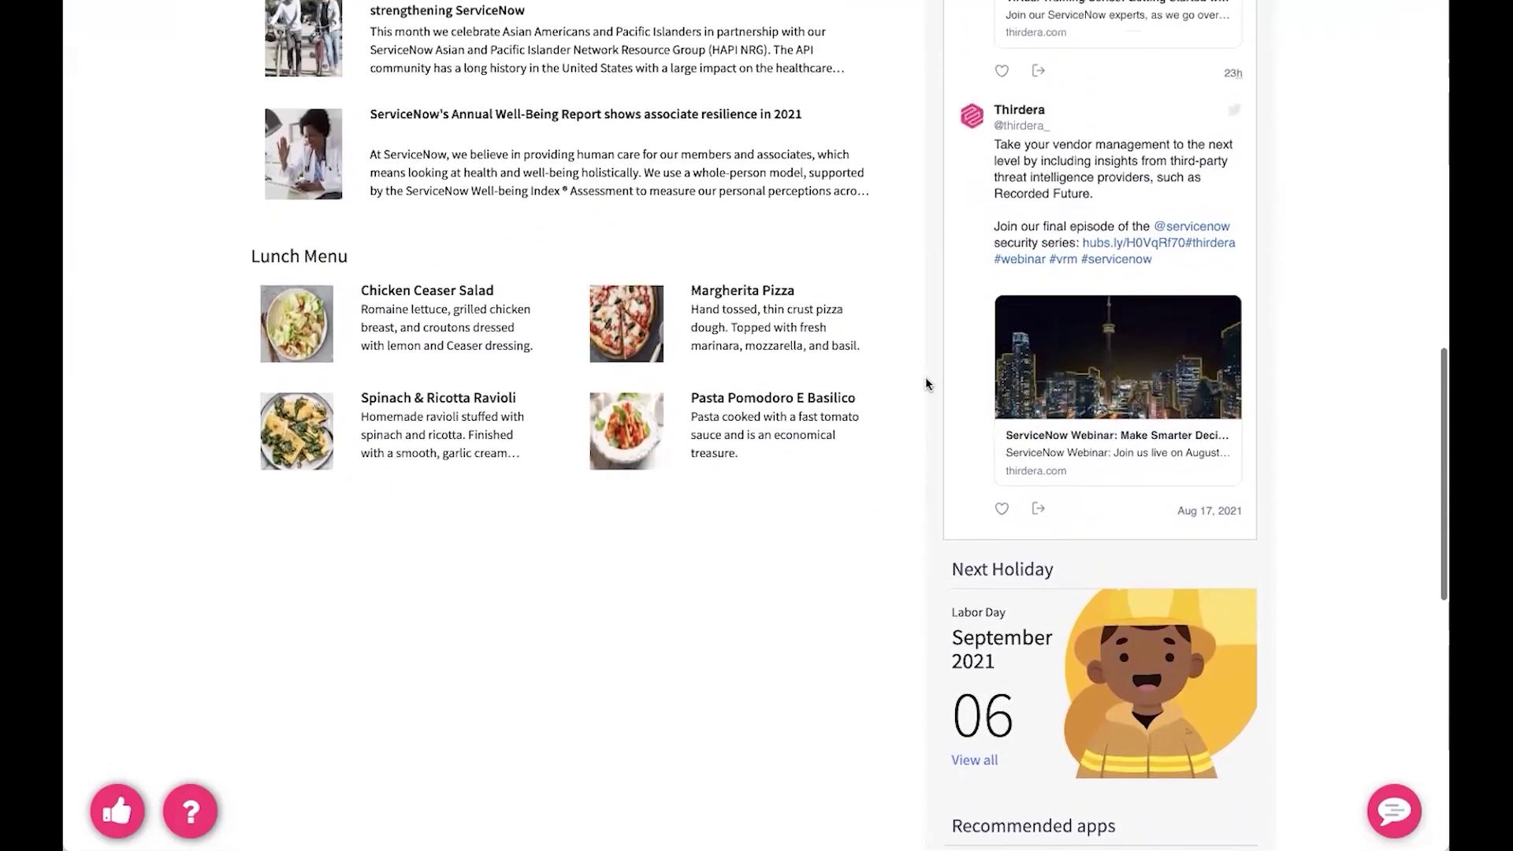
{"action": "scroll", "coordinate": [925, 384], "scroll_direction": "up", "scroll_amount": 10}
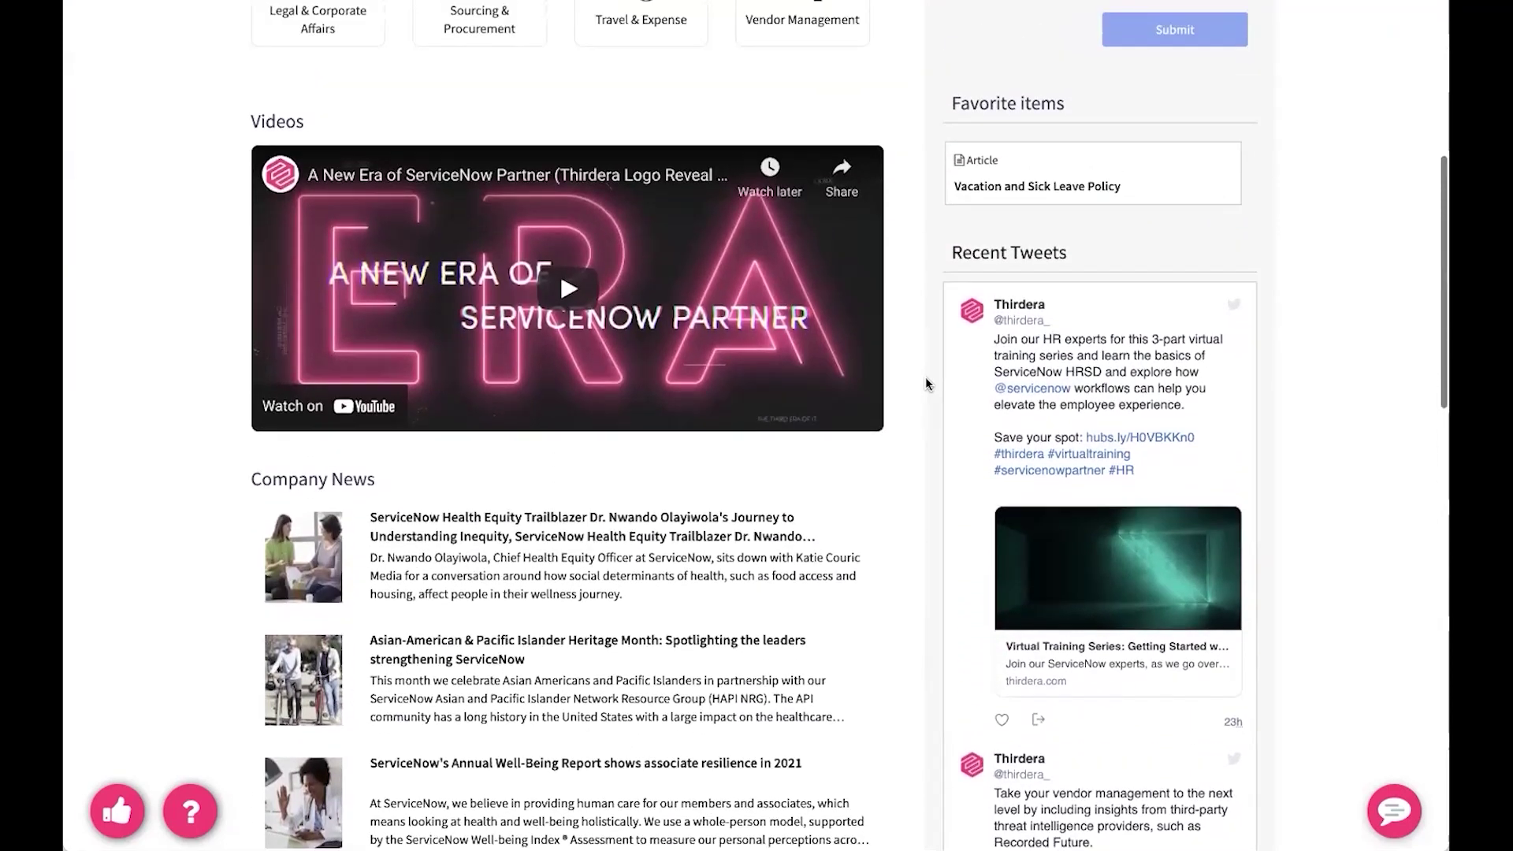
{"action": "scroll", "coordinate": [945, 334], "scroll_direction": "up", "scroll_amount": 4}
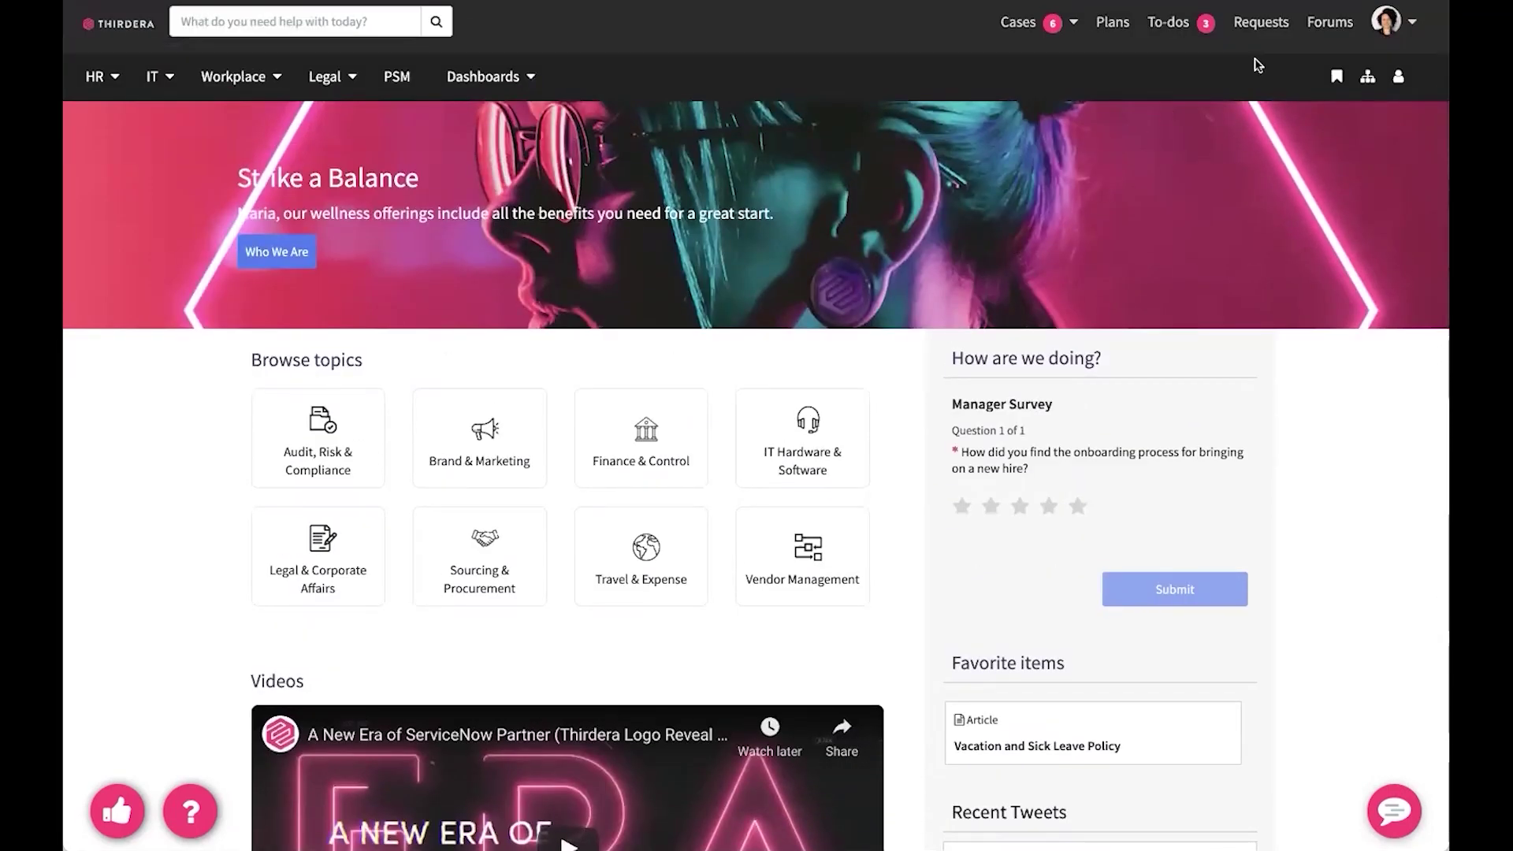
- Open Forums and scroll through featured content, recent content and the points leaderboard
{"action": "left_click", "coordinate": [1328, 23]}
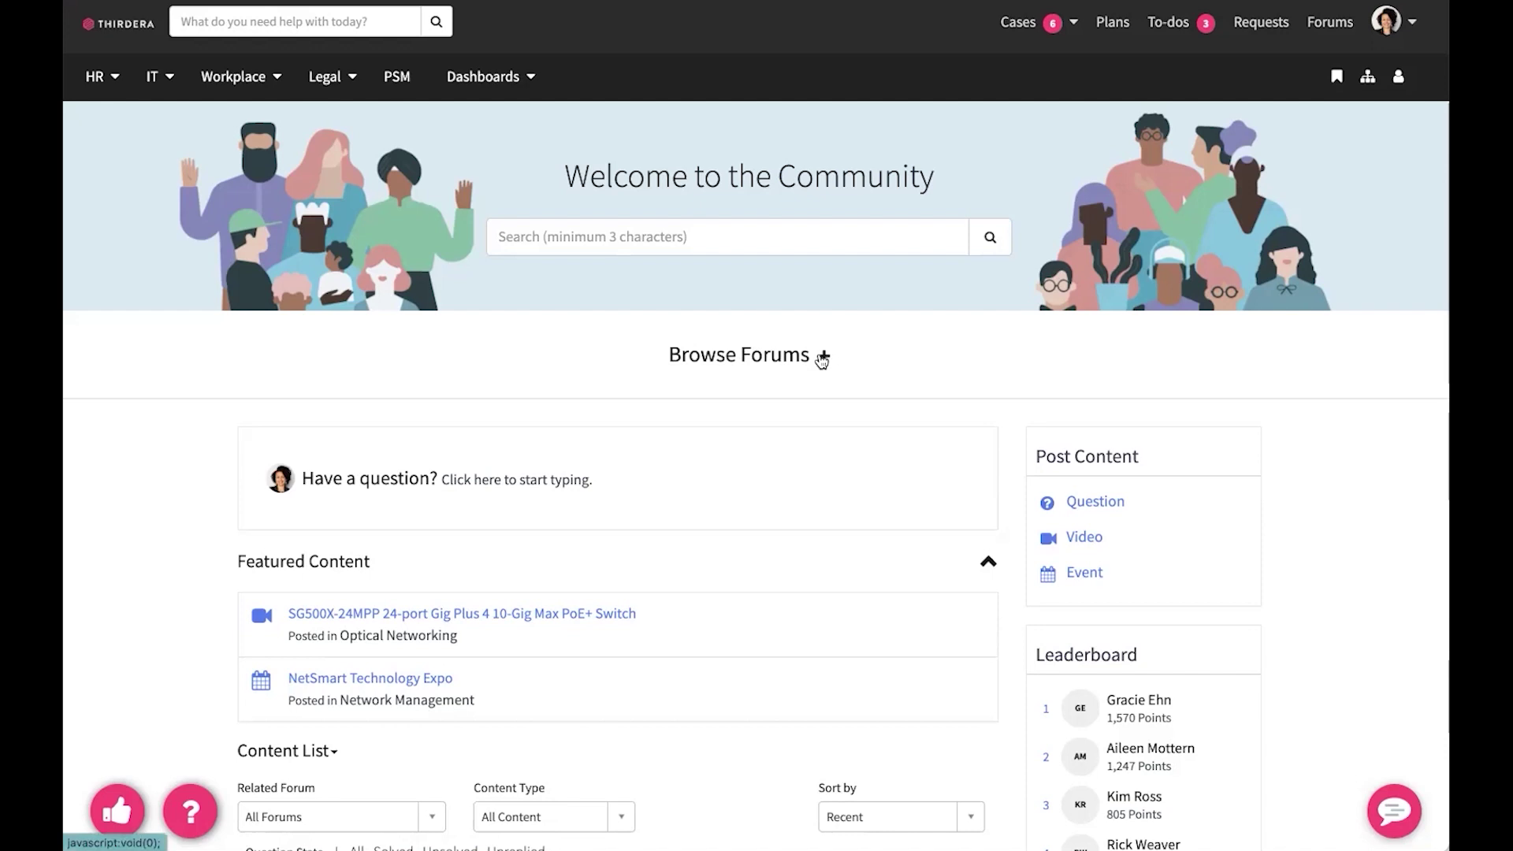
{"action": "scroll", "coordinate": [901, 354], "scroll_direction": "down", "scroll_amount": 2}
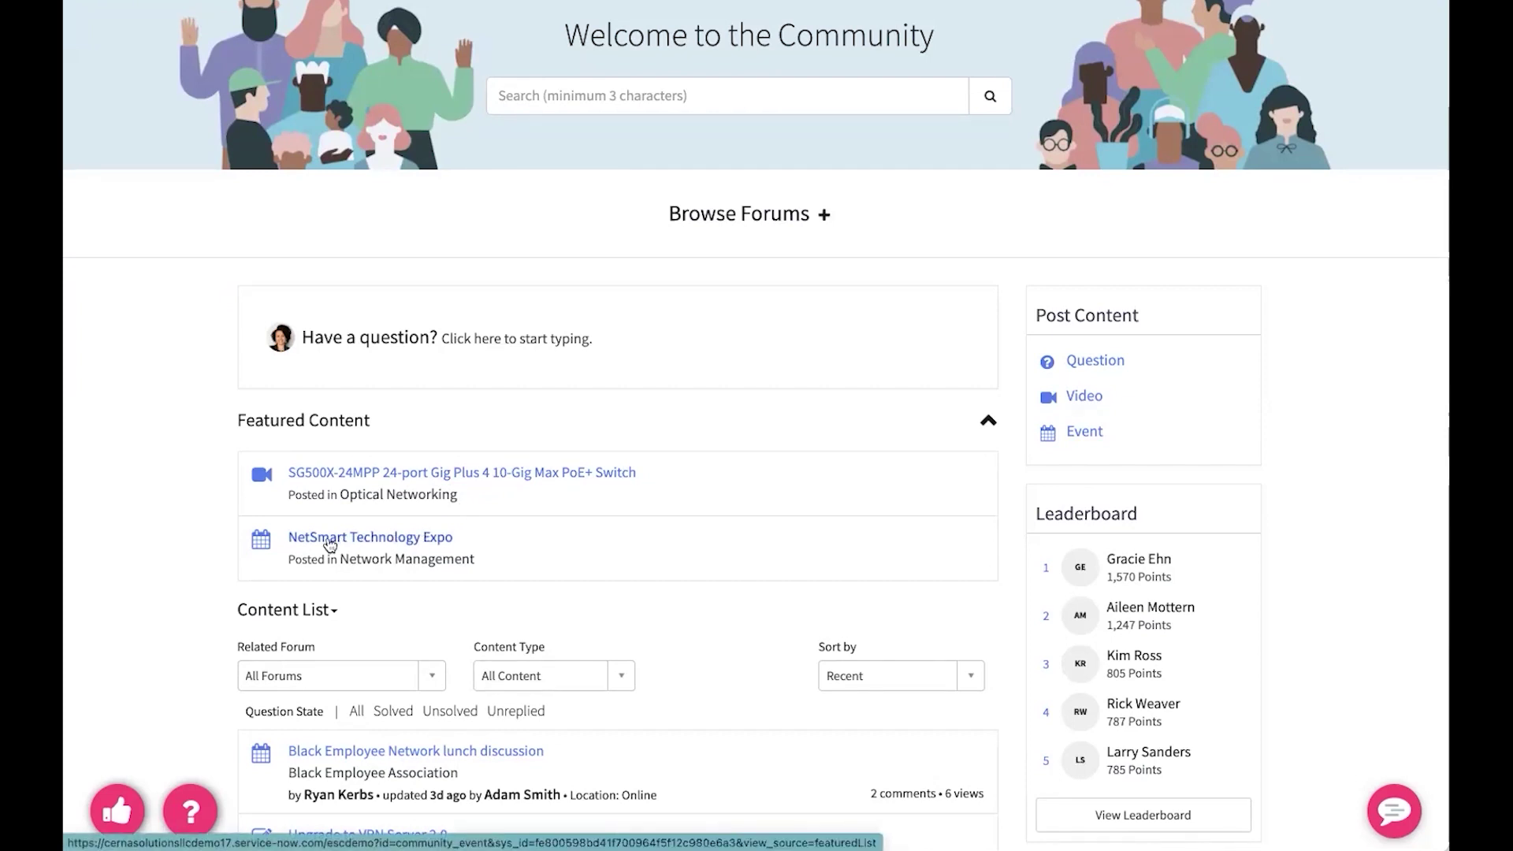
{"action": "scroll", "coordinate": [330, 544], "scroll_direction": "down", "scroll_amount": 1}
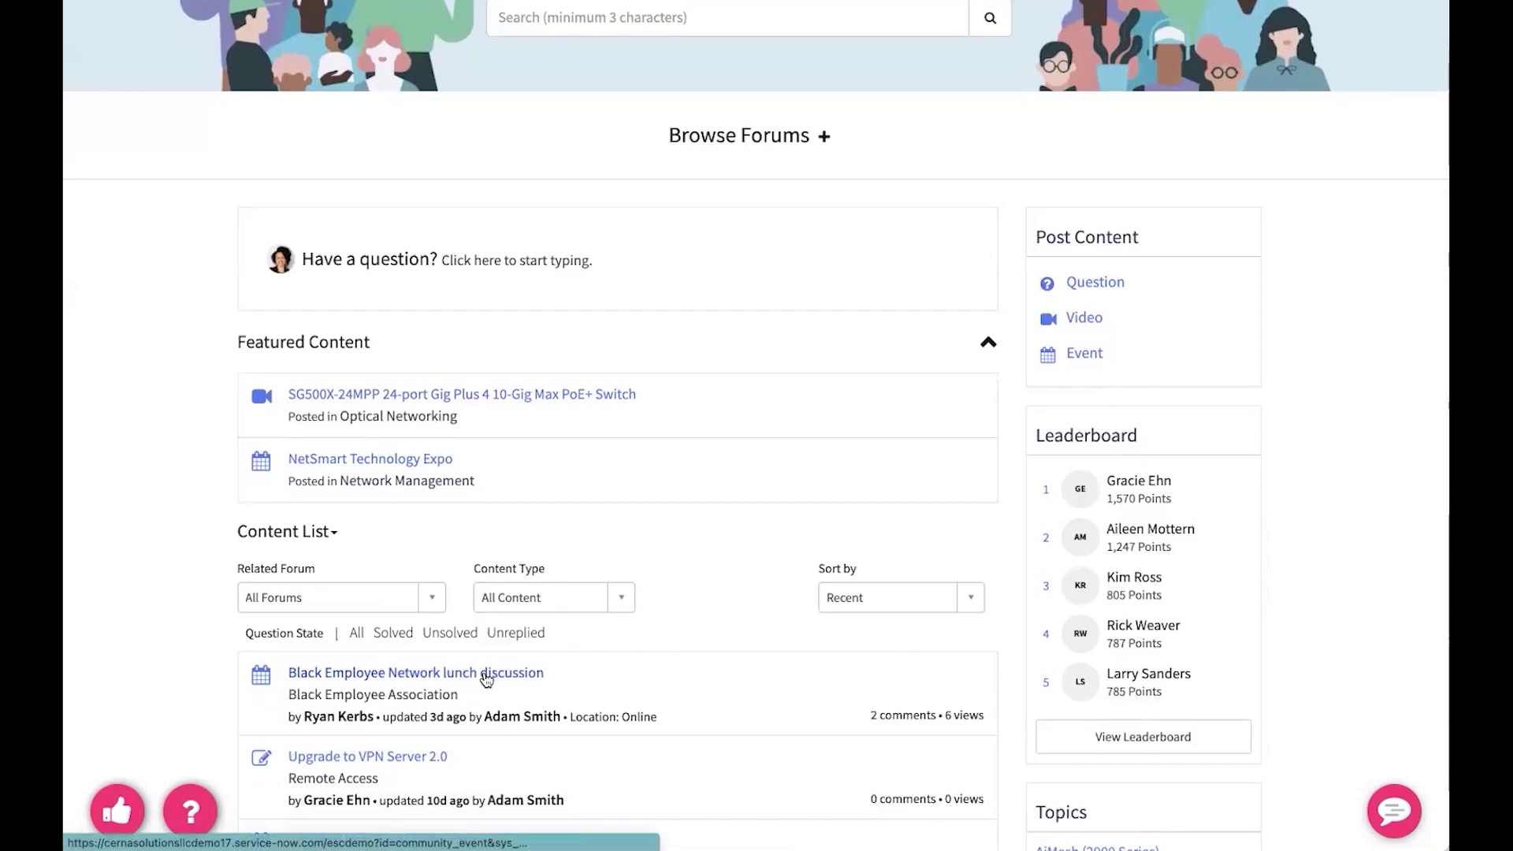
{"action": "scroll", "coordinate": [476, 685], "scroll_direction": "down", "scroll_amount": 1}
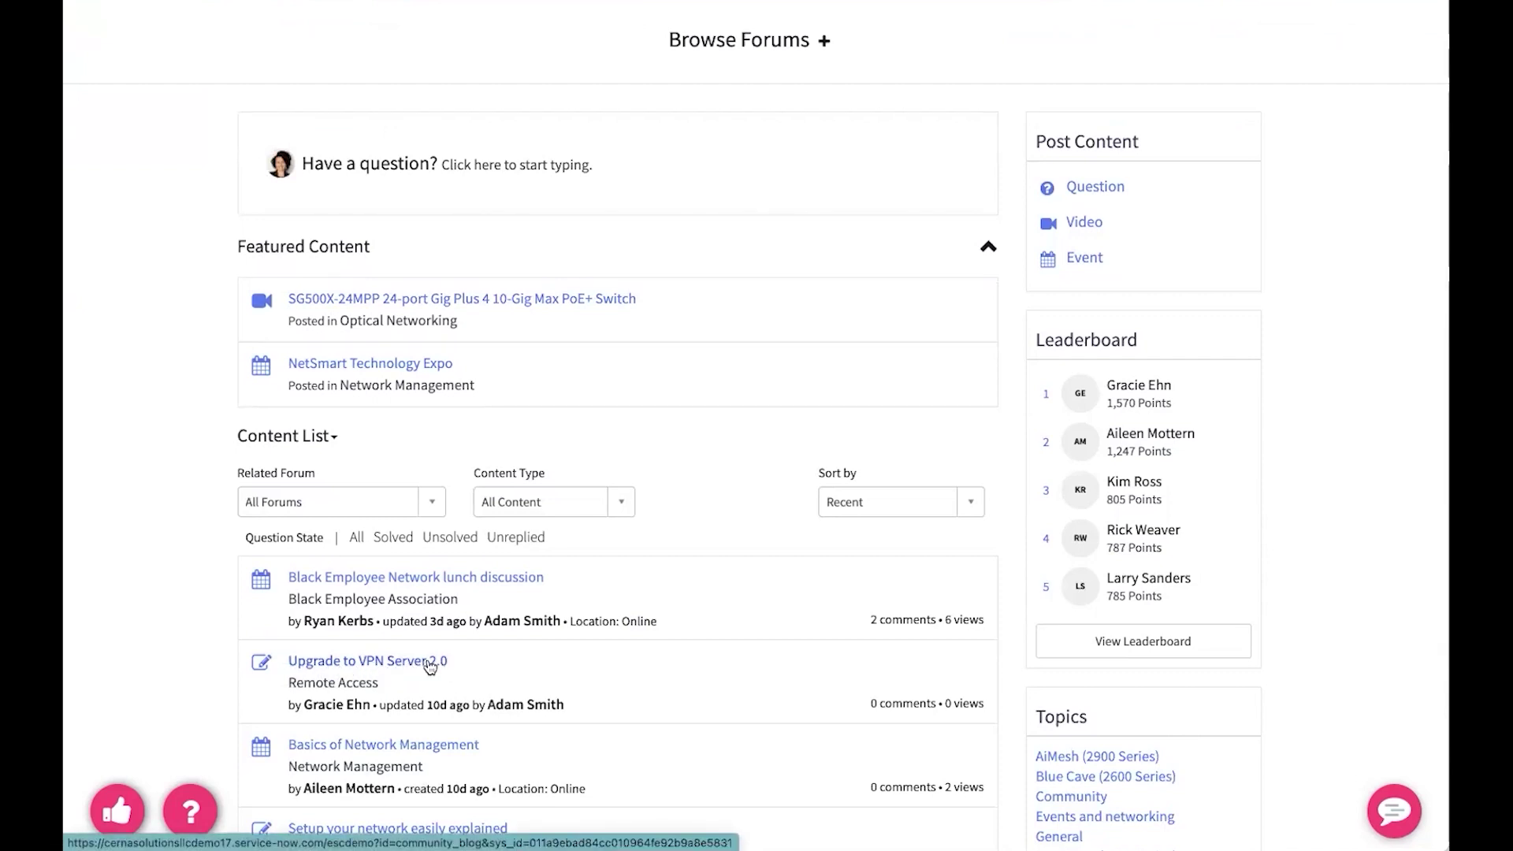
{"action": "scroll", "coordinate": [431, 661], "scroll_direction": "down", "scroll_amount": 1}
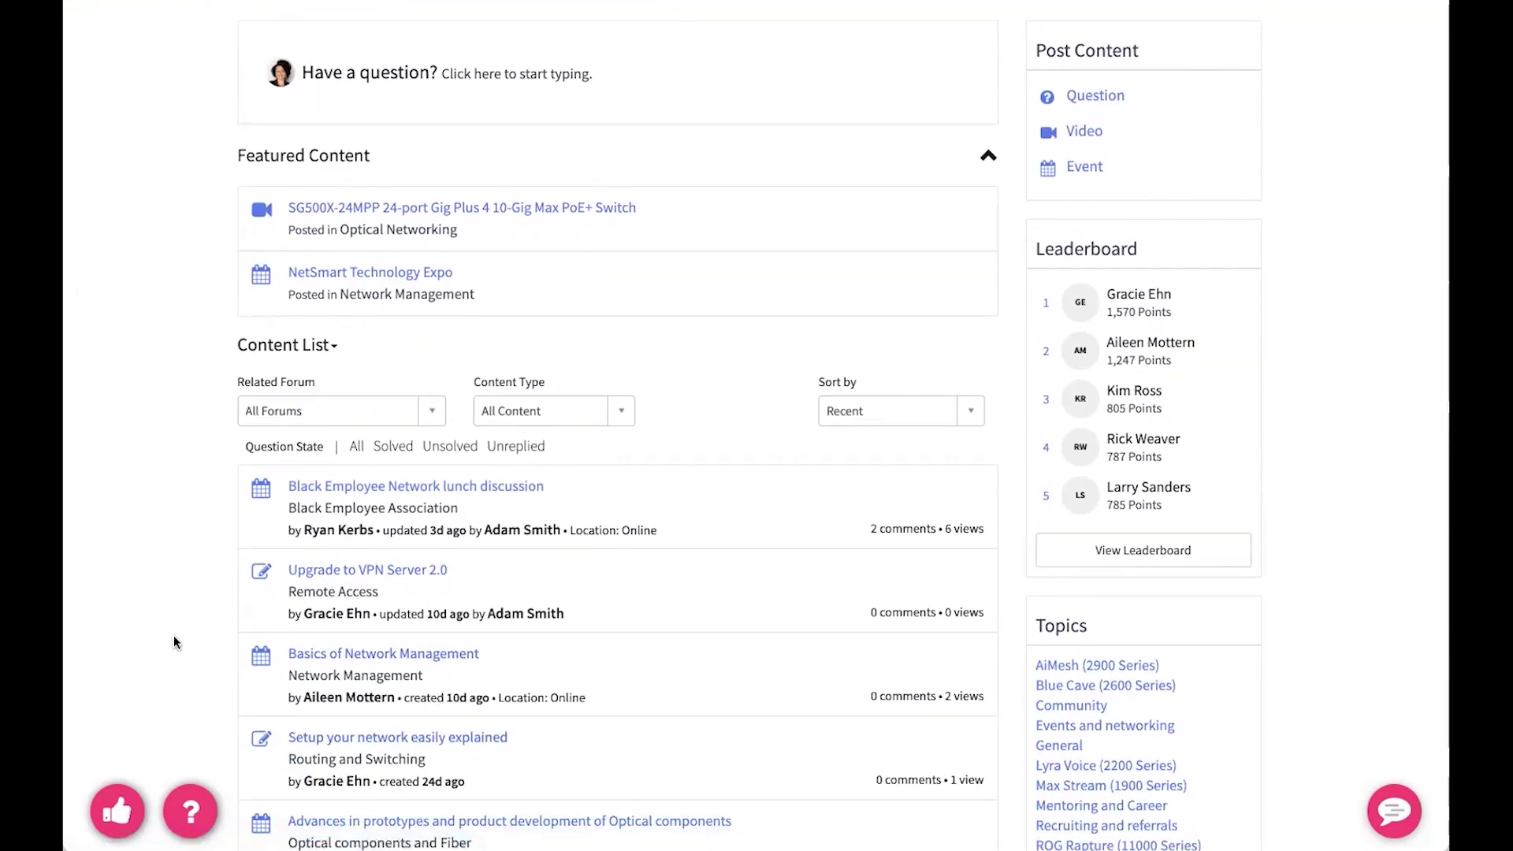
{"action": "scroll", "coordinate": [173, 635], "scroll_direction": "up", "scroll_amount": 4}
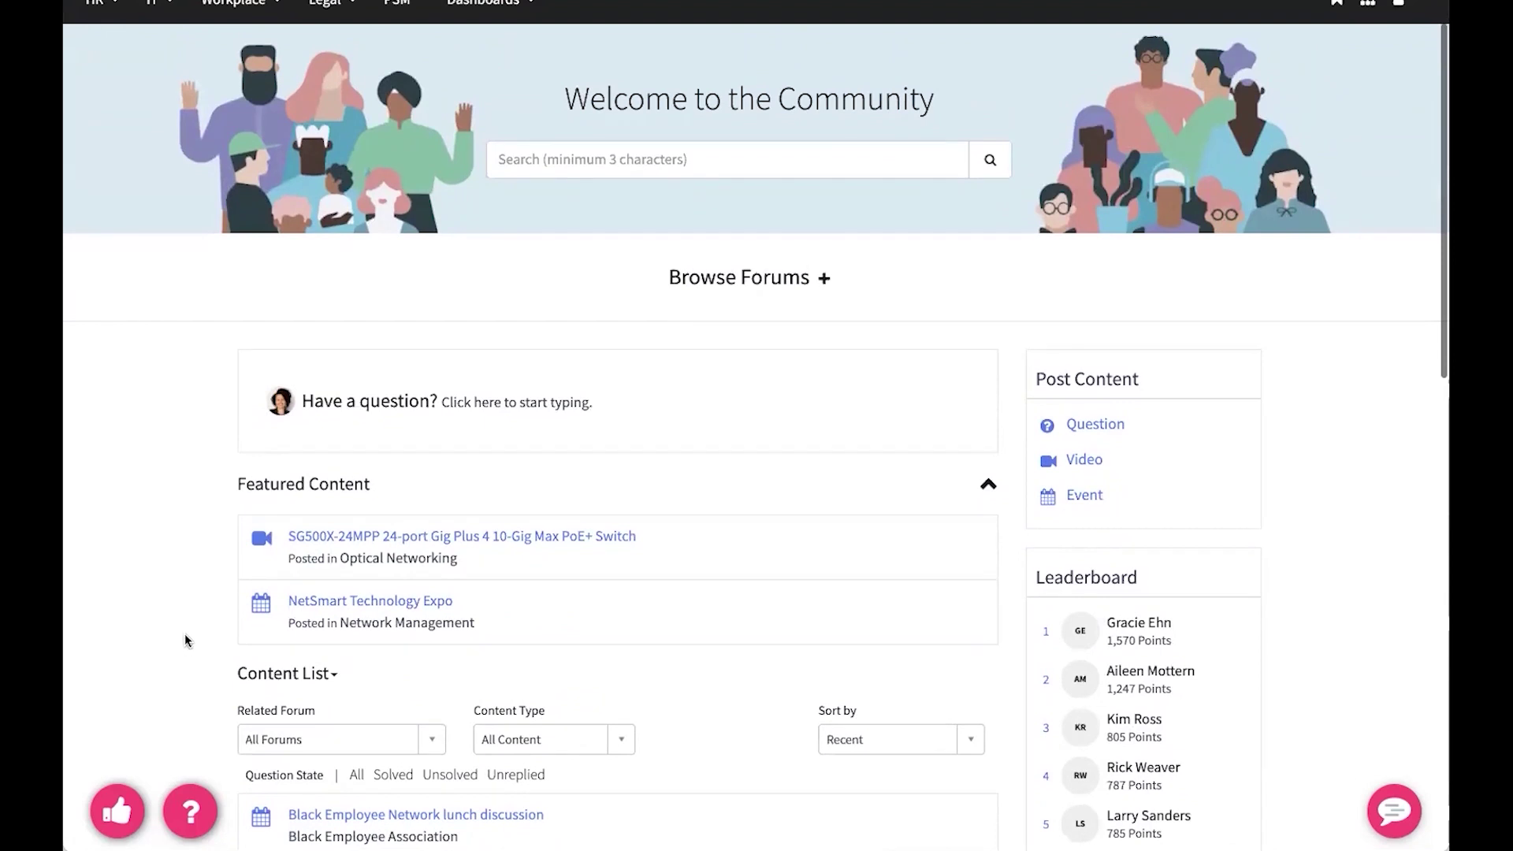
{"action": "scroll", "coordinate": [186, 633], "scroll_direction": "up", "scroll_amount": 1}
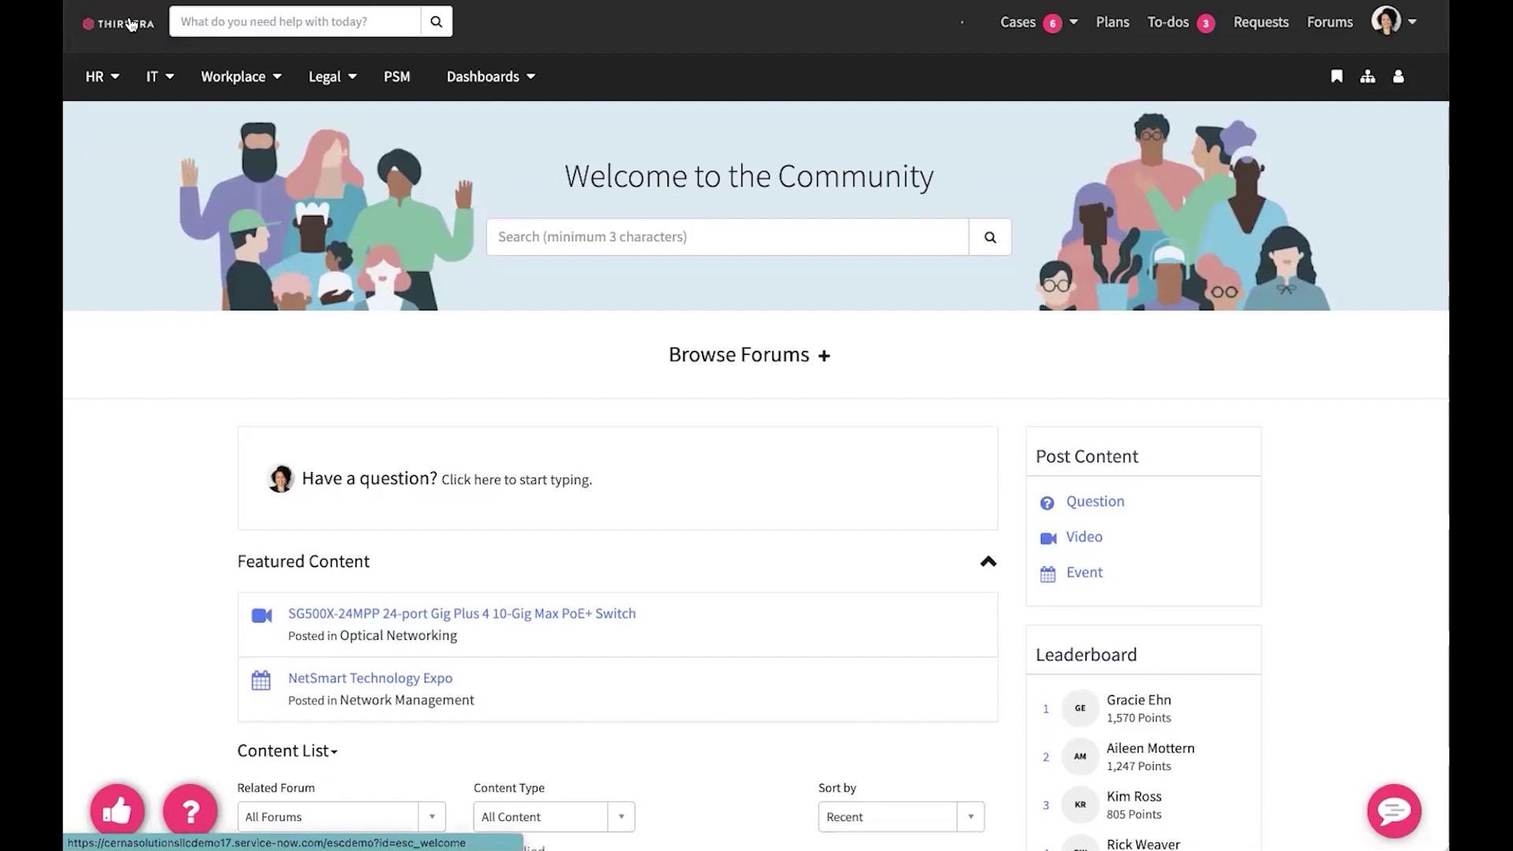
- Go back to the Thirdera homepage and scroll through Browse topics, Videos and favorites
{"action": "left_click", "coordinate": [153, 22]}
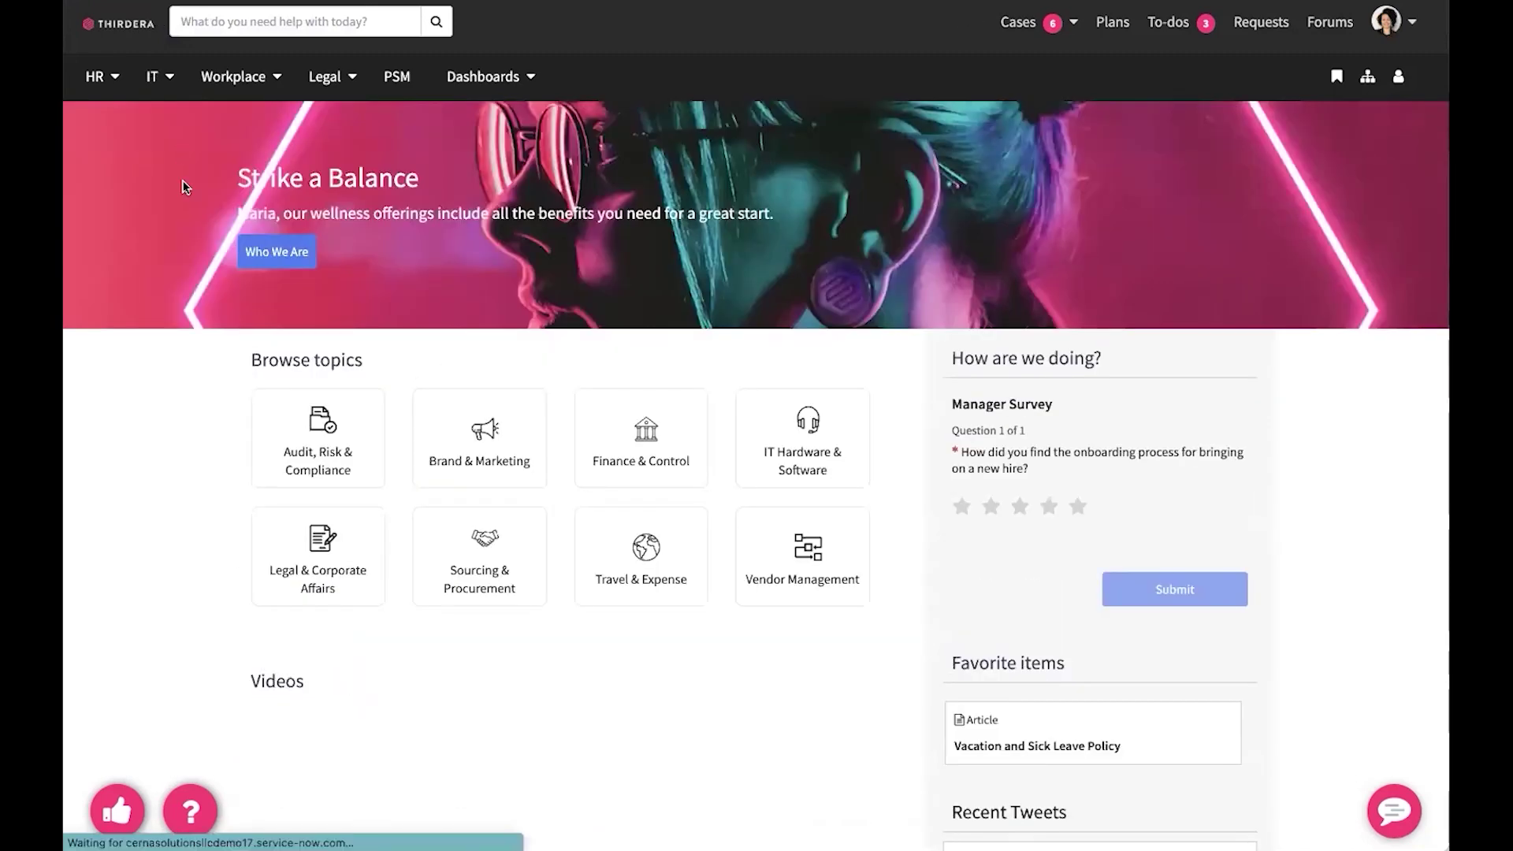
{"action": "scroll", "coordinate": [167, 197], "scroll_direction": "down", "scroll_amount": 2}
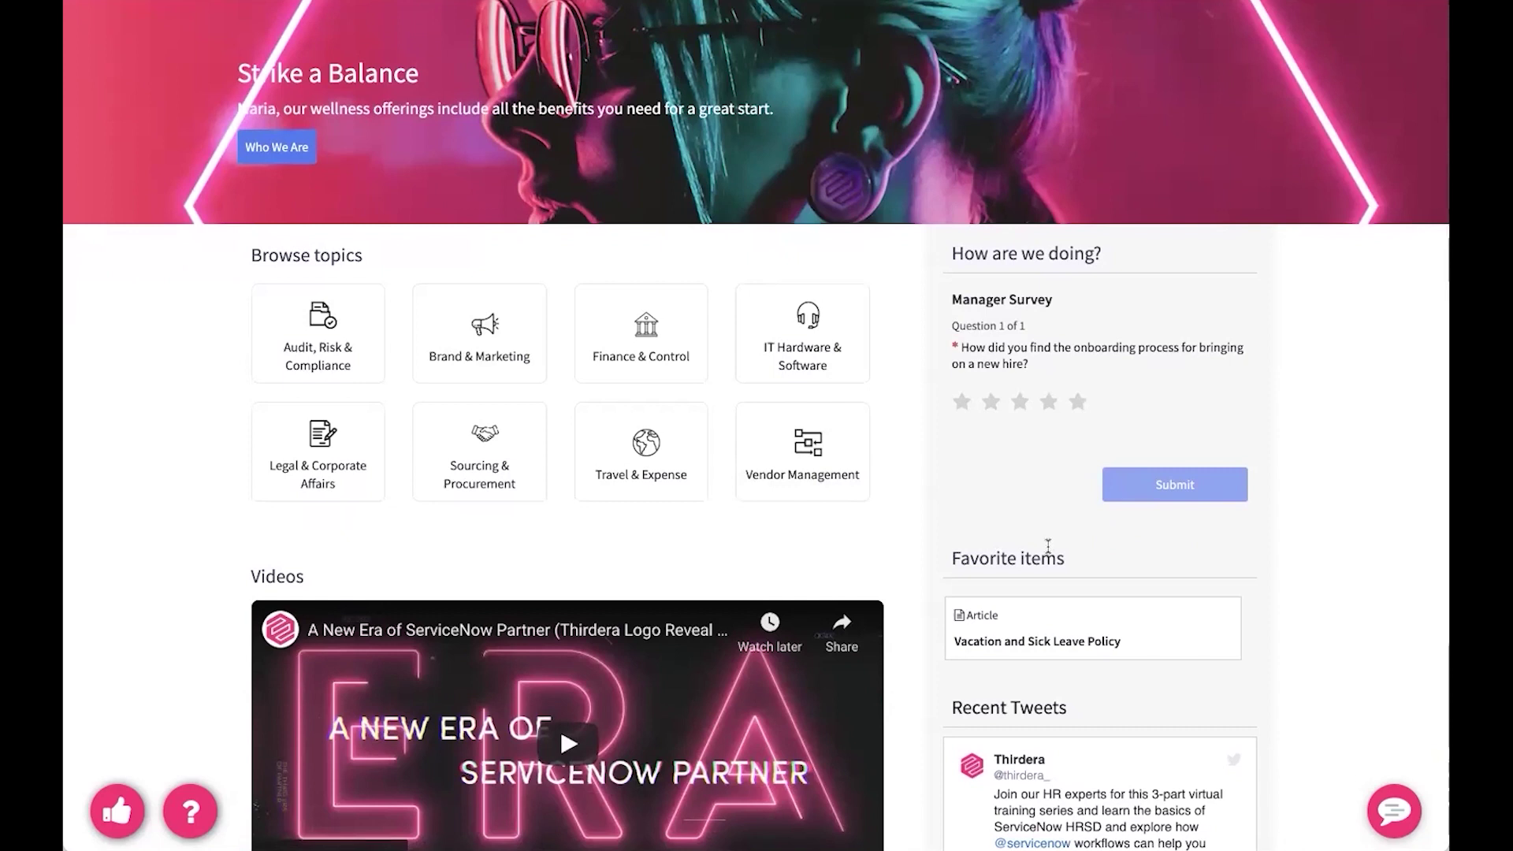
{"action": "scroll", "coordinate": [1048, 544], "scroll_direction": "down", "scroll_amount": 2}
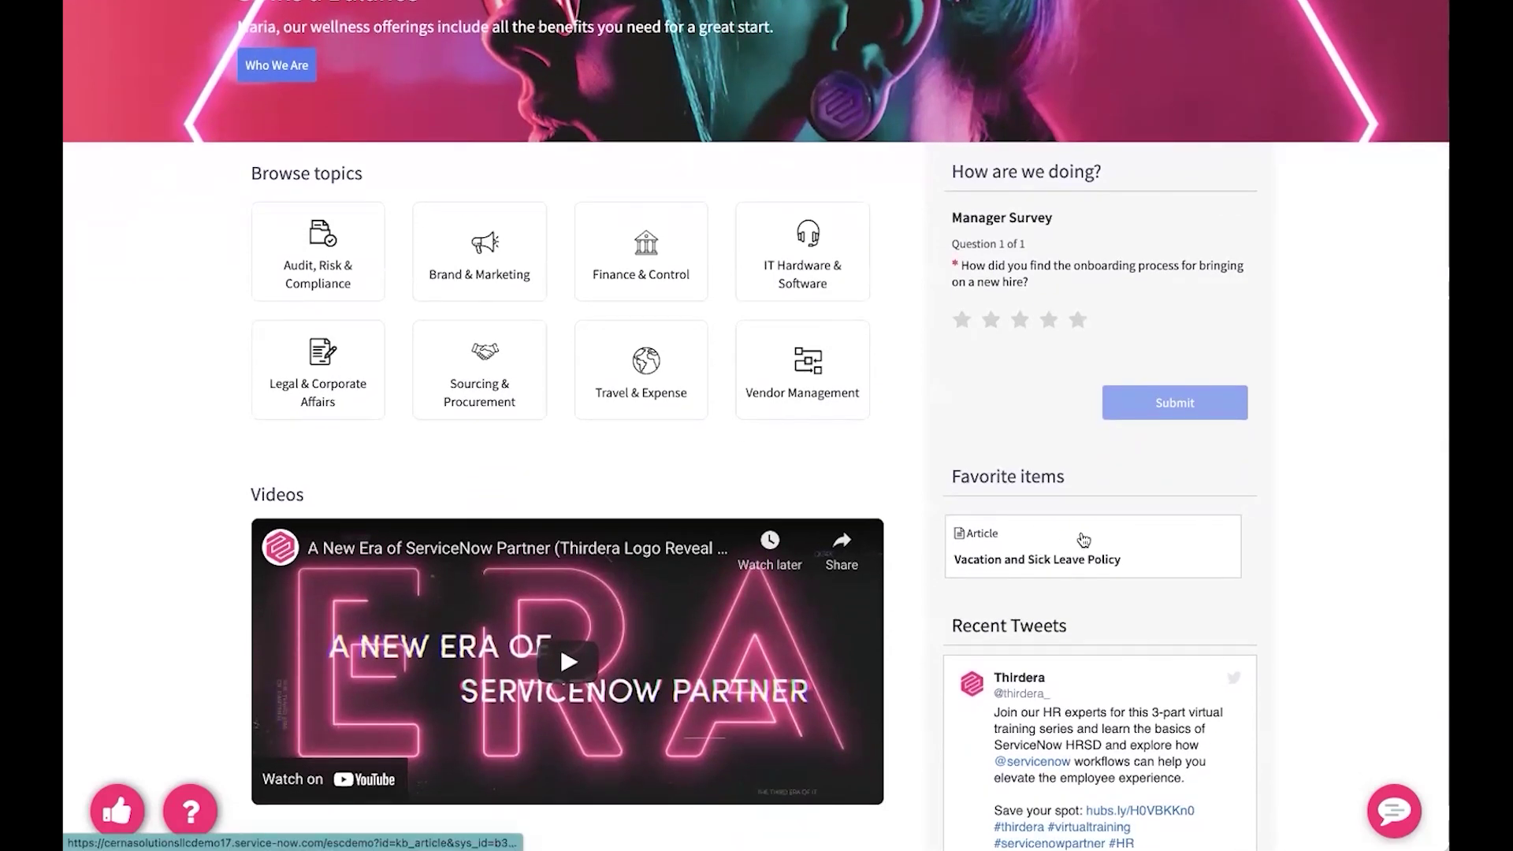
{"action": "scroll", "coordinate": [1101, 540], "scroll_direction": "down", "scroll_amount": 2}
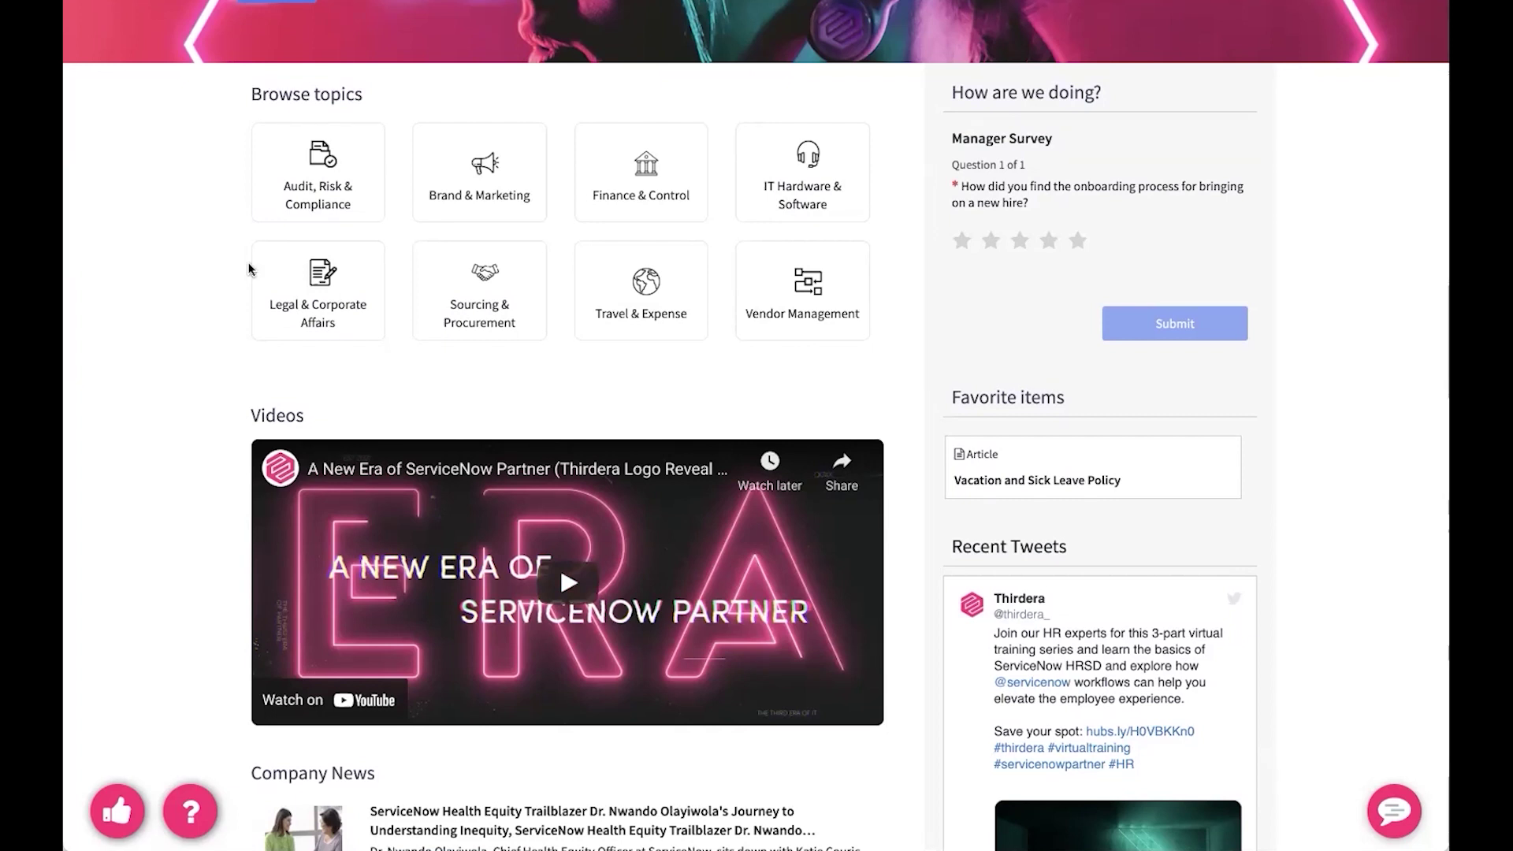
{"action": "scroll", "coordinate": [149, 238], "scroll_direction": "up", "scroll_amount": 3}
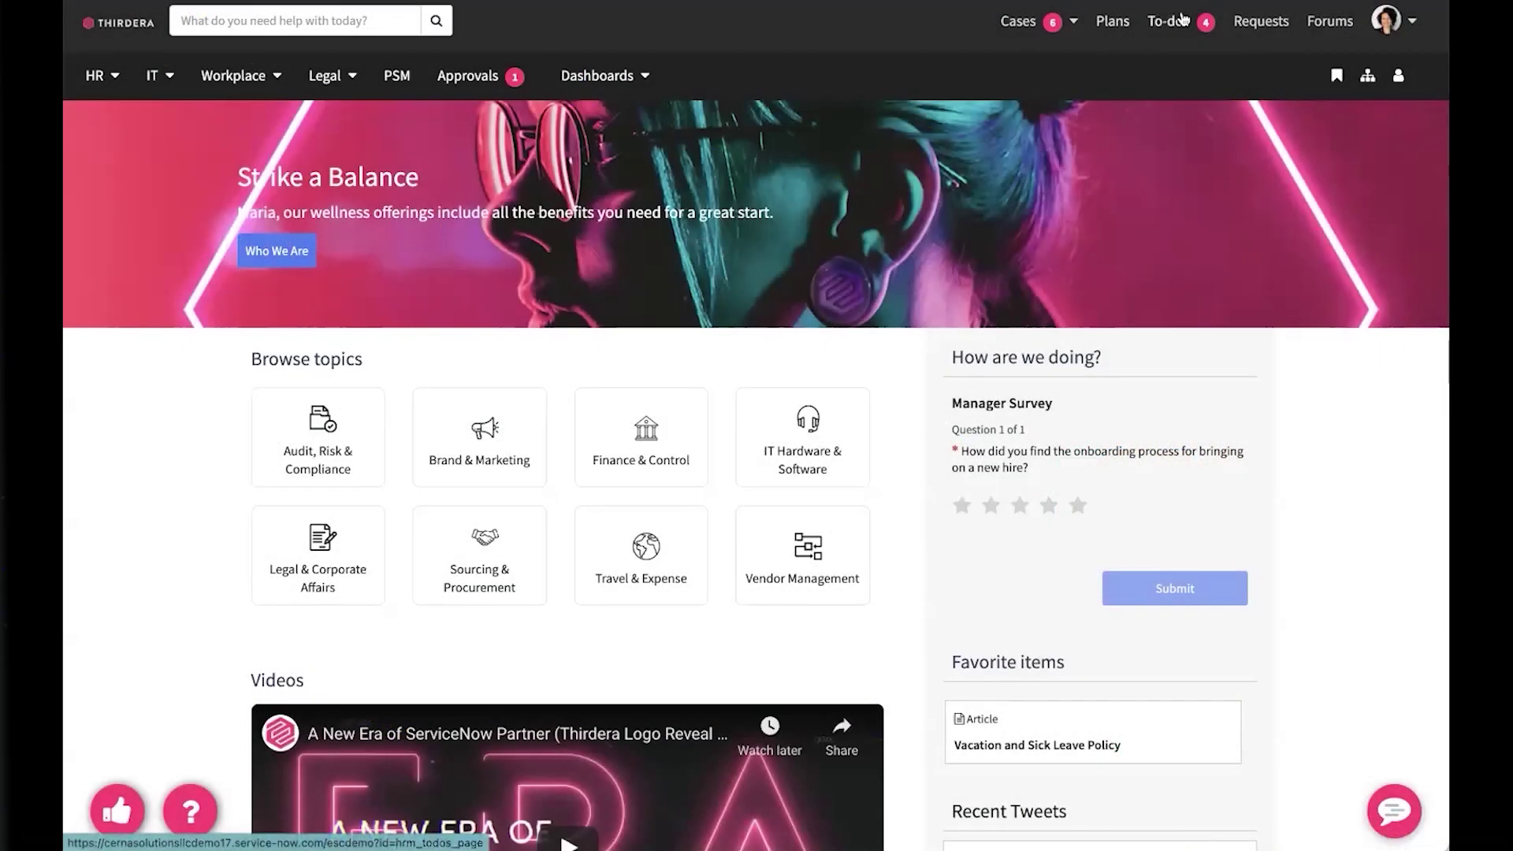
- Approve the laptop request with a short note, then open the Performance Reviews - Working From Home to-do
{"action": "left_click", "coordinate": [1168, 21]}
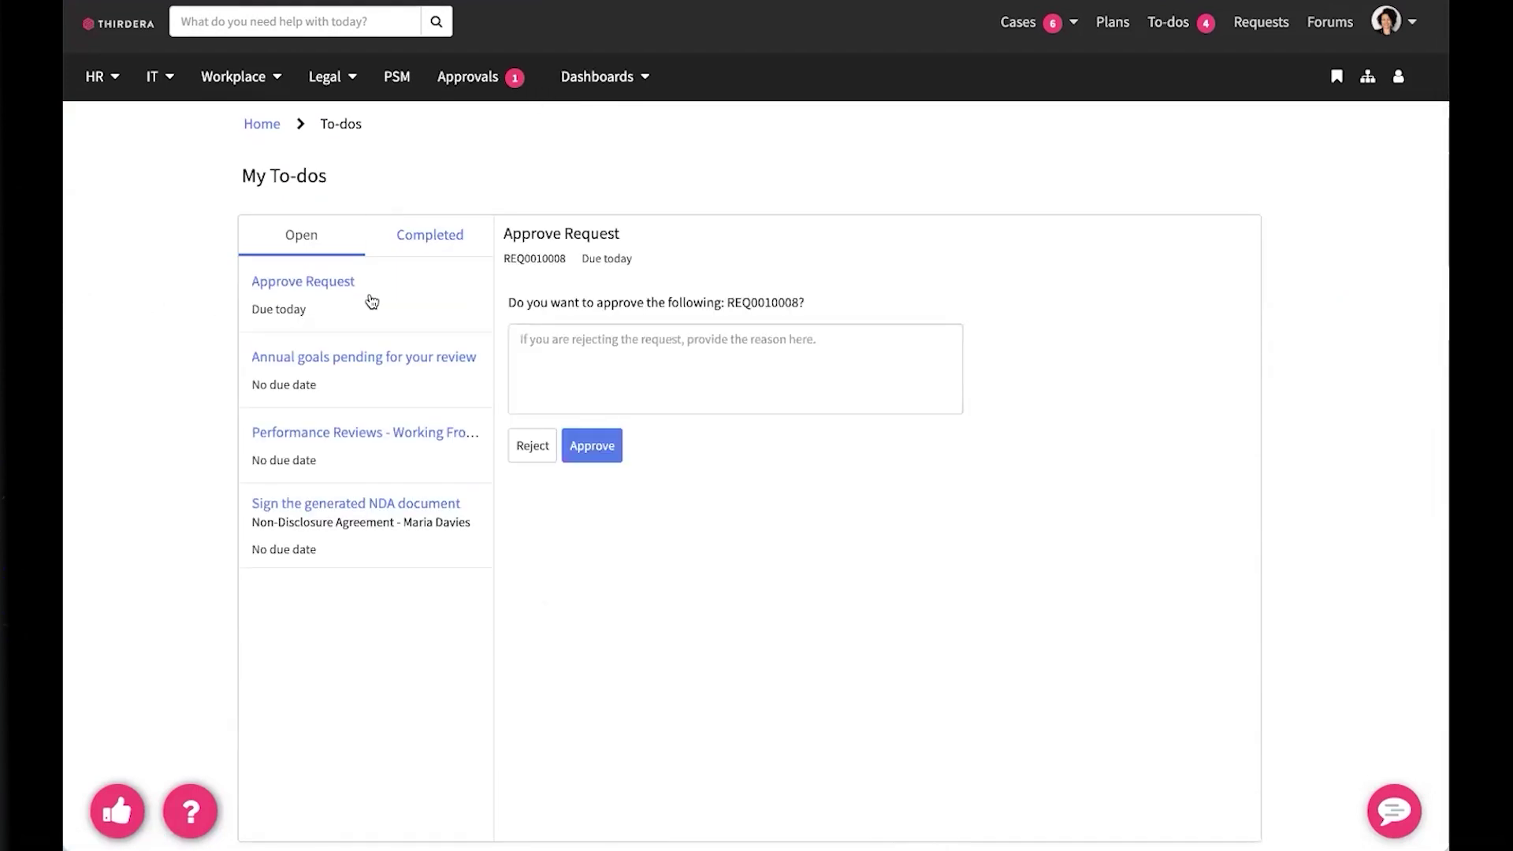
{"action": "left_click", "coordinate": [631, 346]}
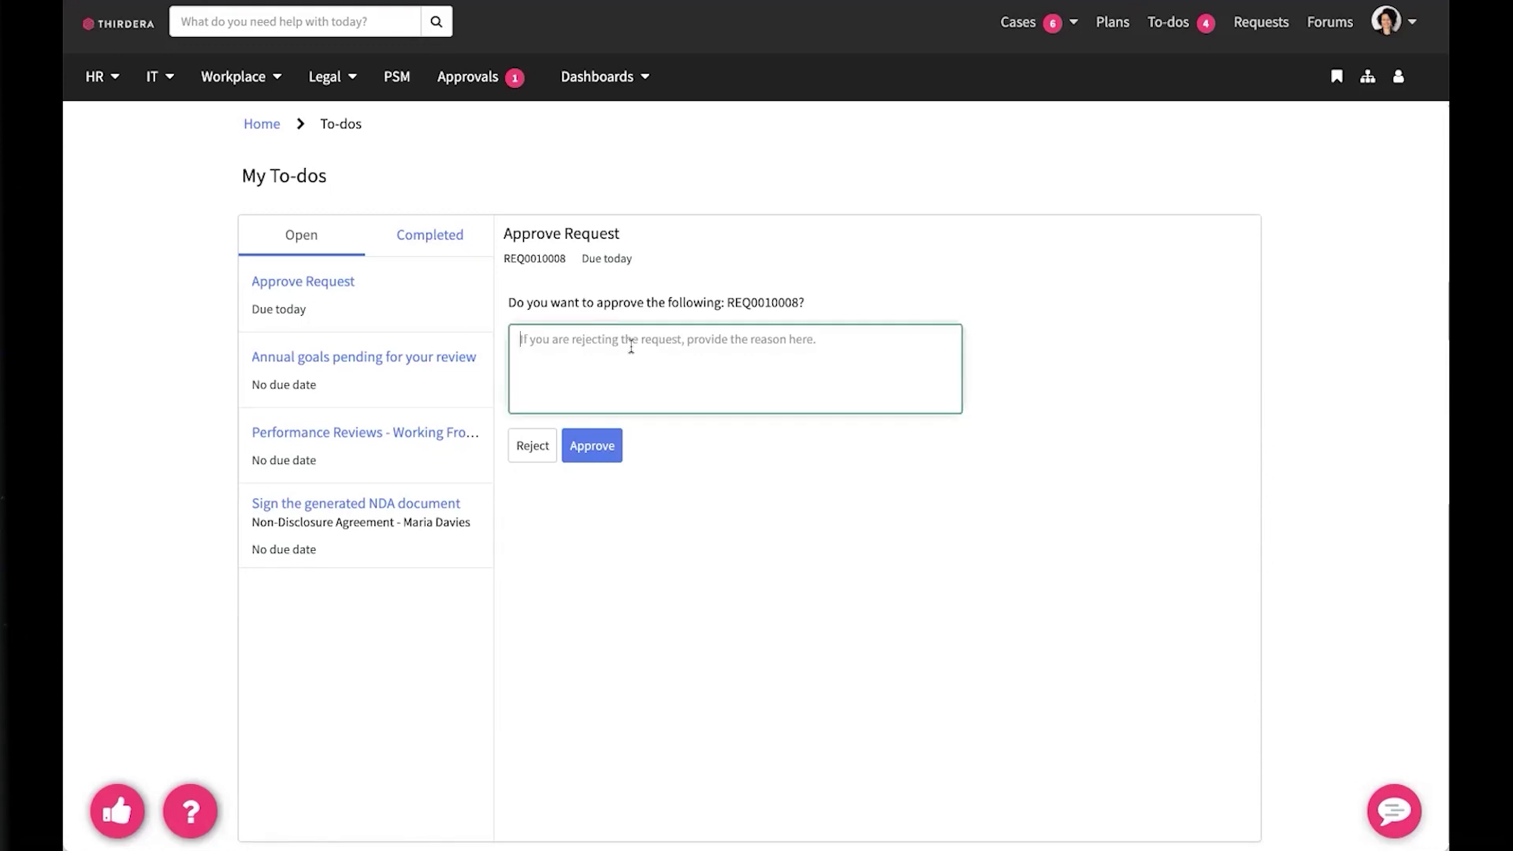
{"action": "type", "text": "Laptop request"}
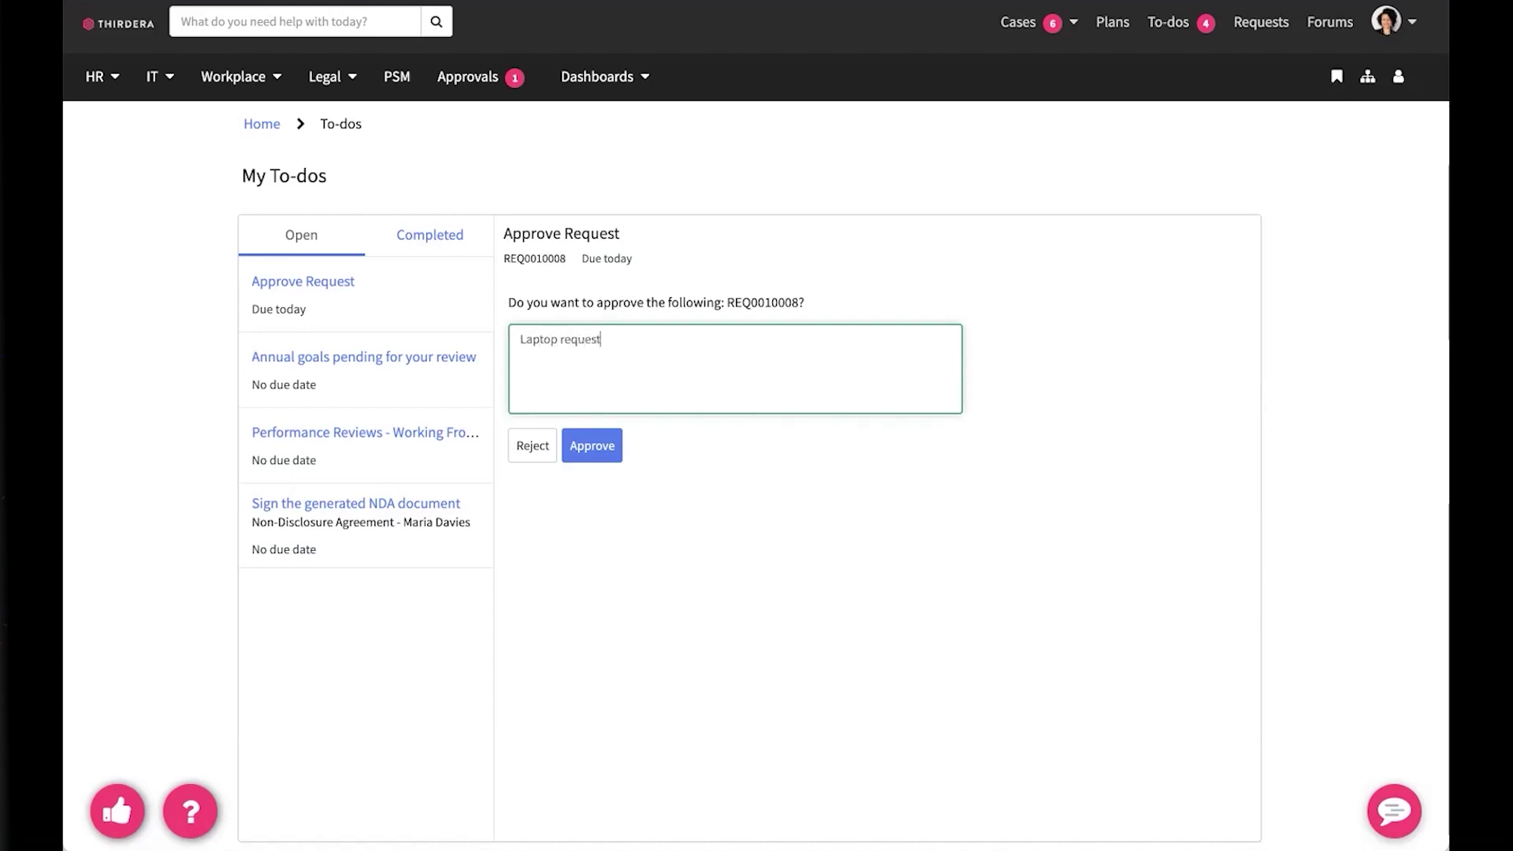
{"action": "key", "text": "ctrl+a"}
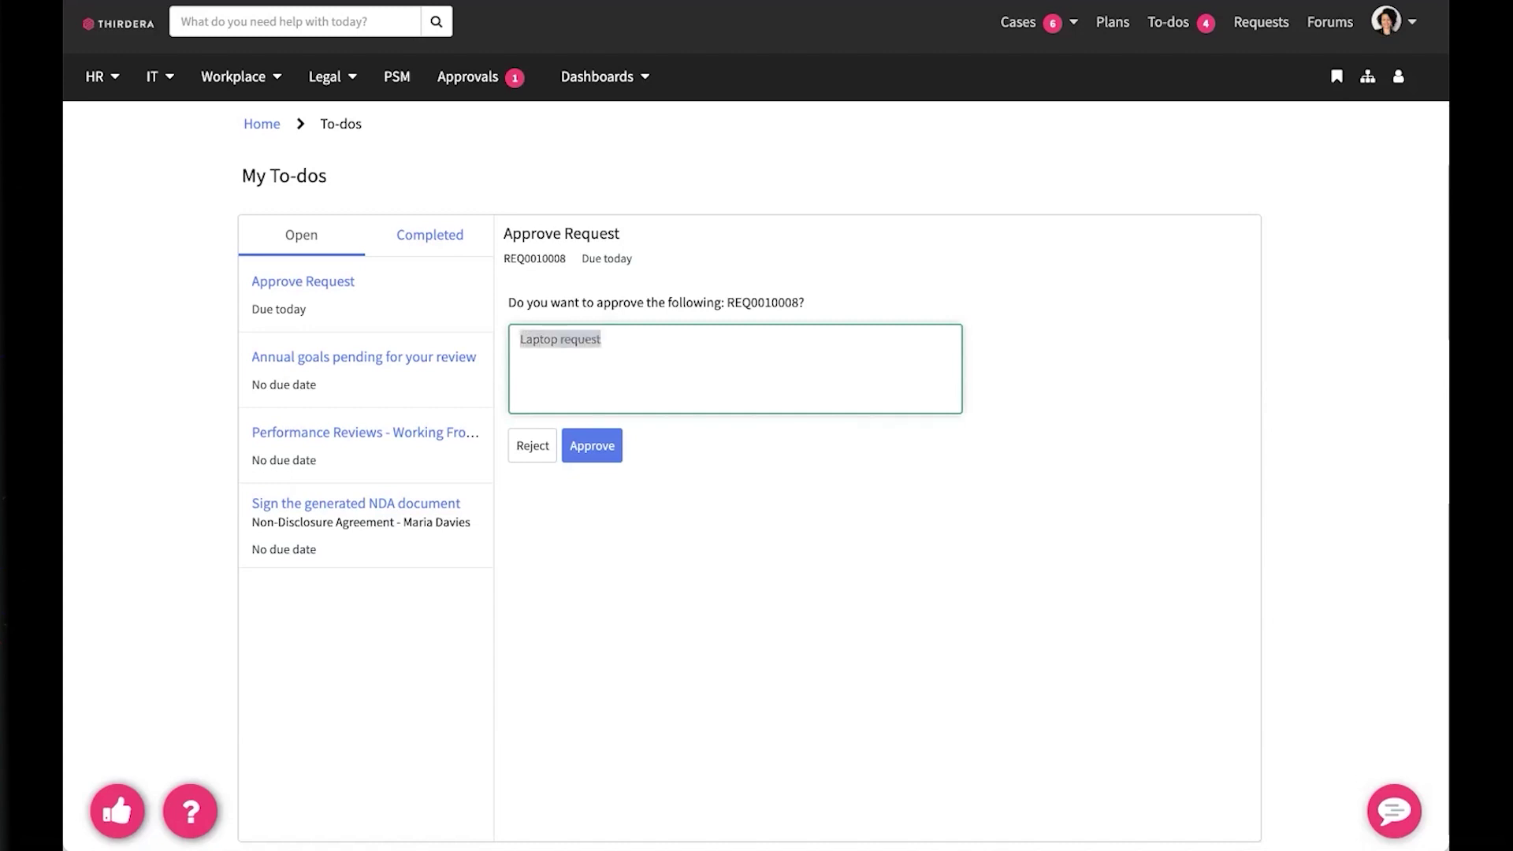
{"action": "left_click", "coordinate": [601, 339]}
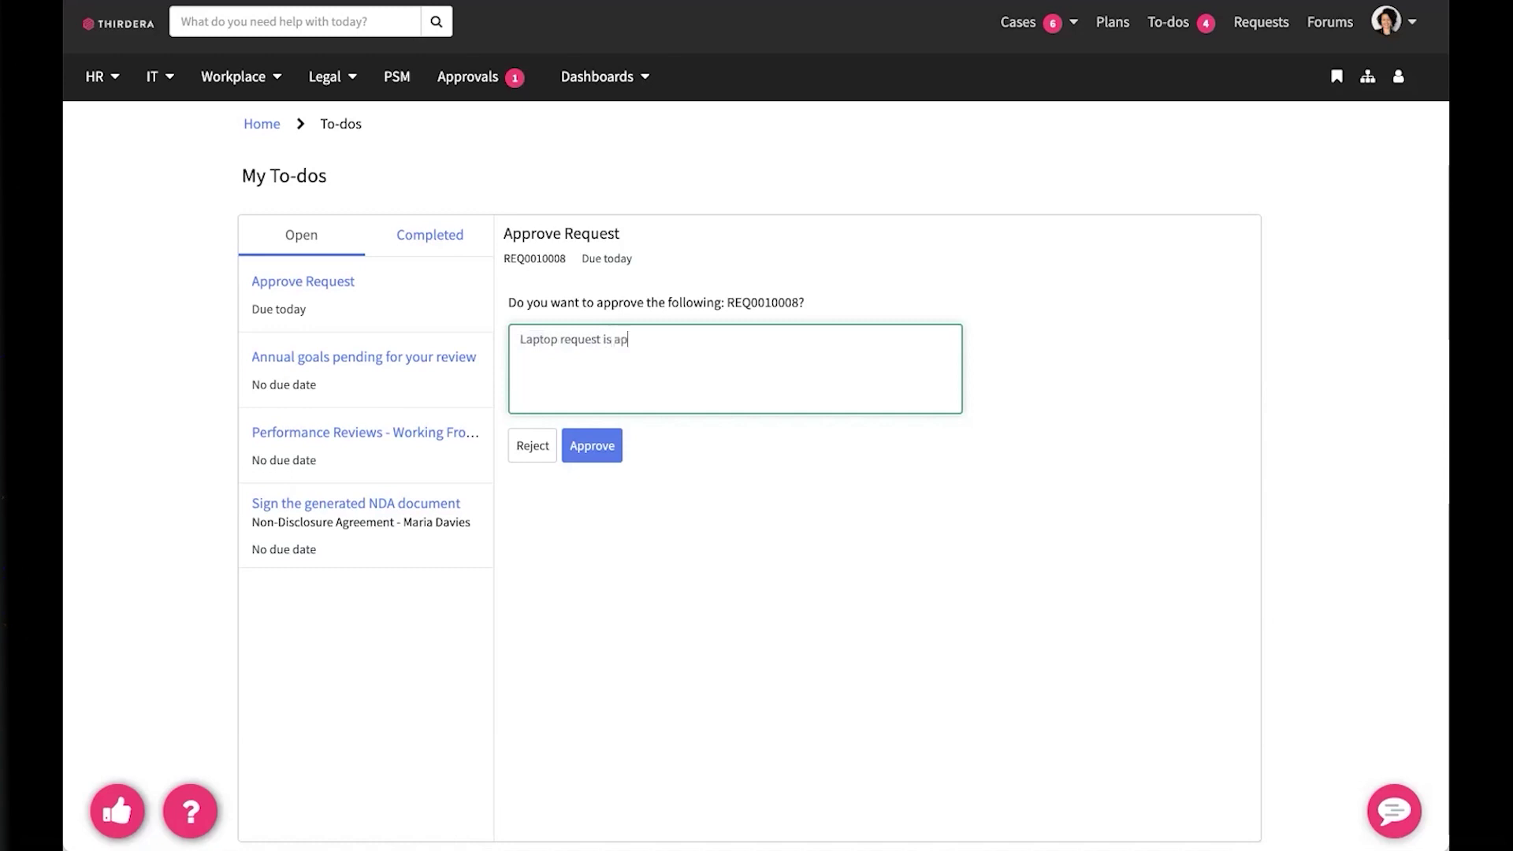
{"action": "left_click", "coordinate": [575, 460]}
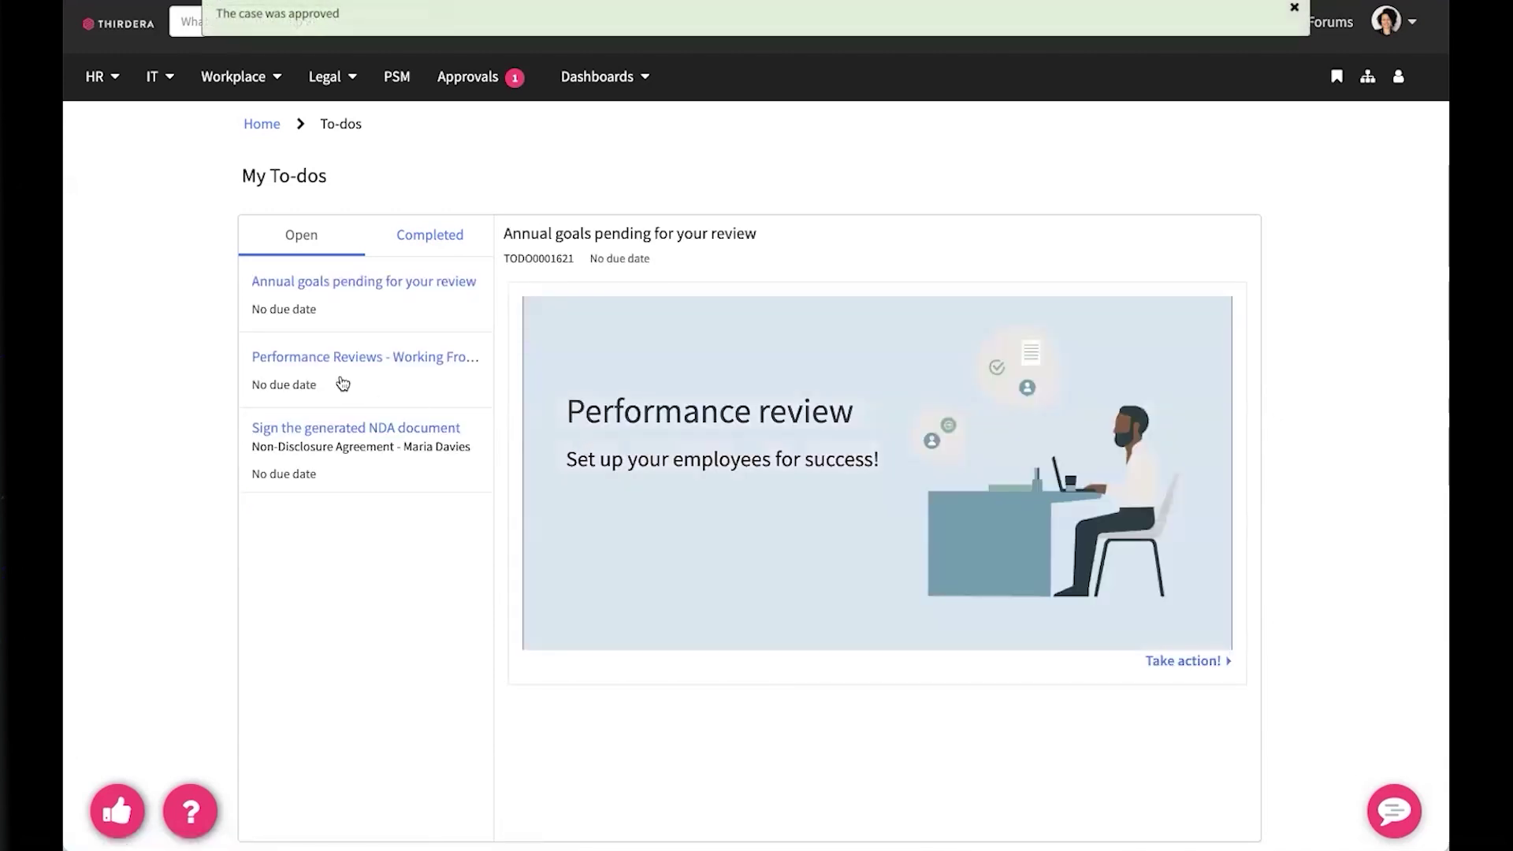
{"action": "left_click", "coordinate": [345, 383]}
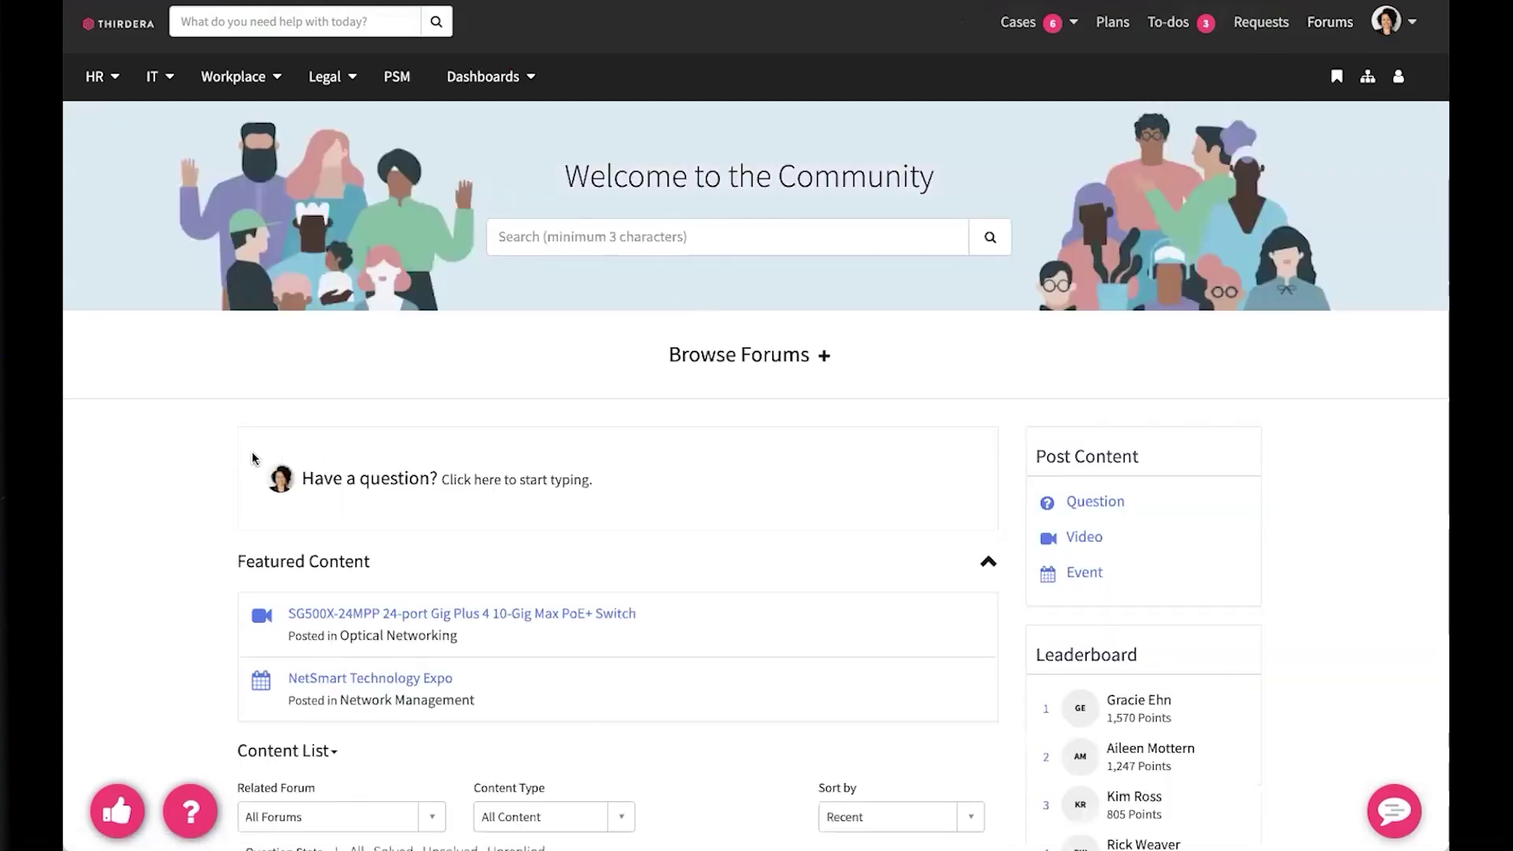
- Scroll down through the forums Content List and back up to the top
{"action": "scroll", "coordinate": [244, 453], "scroll_direction": "down", "scroll_amount": 5}
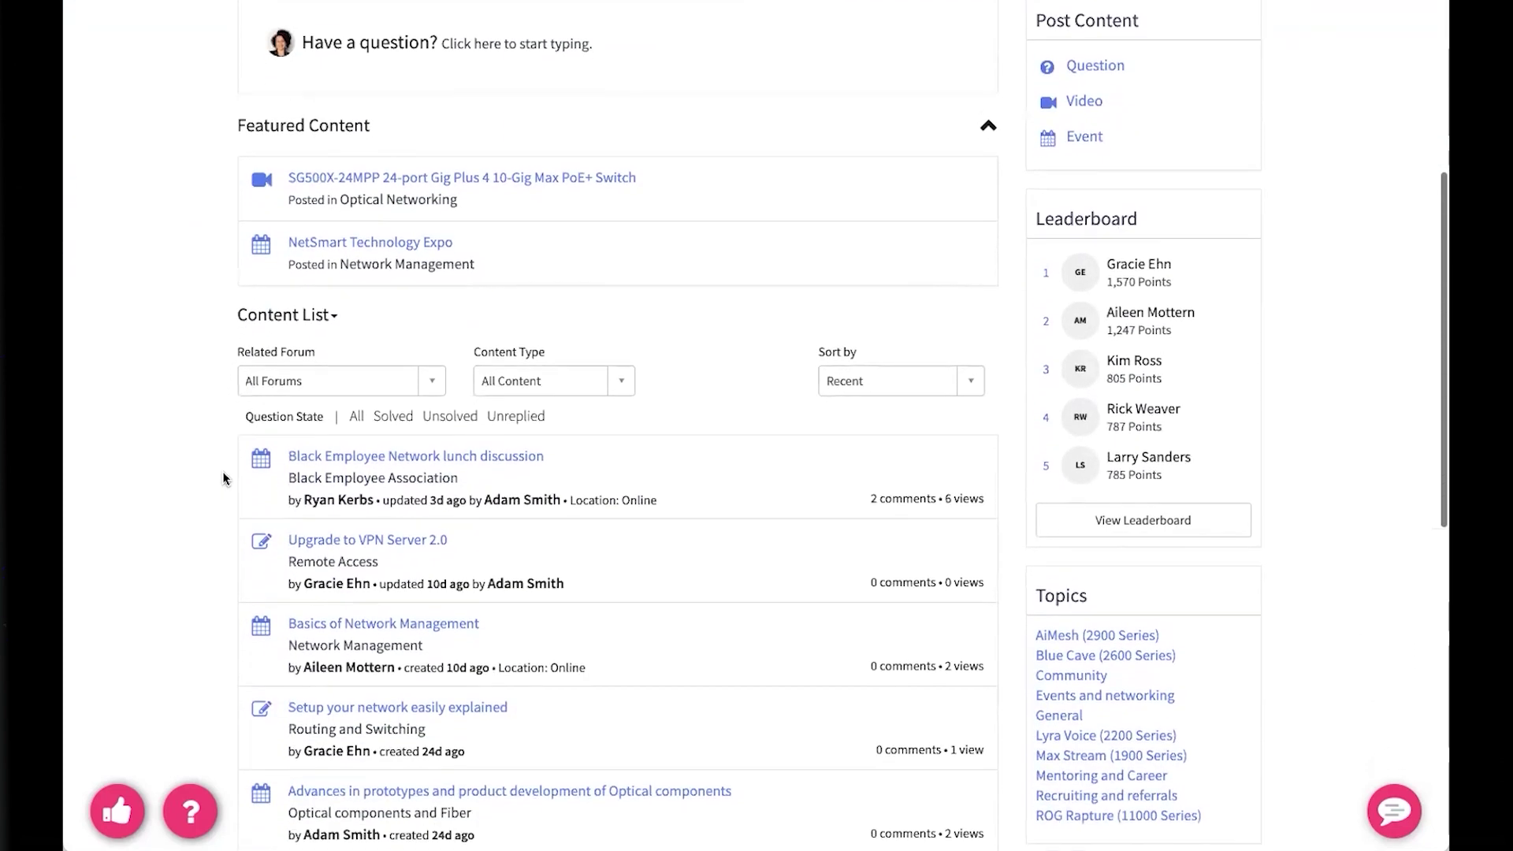
{"action": "scroll", "coordinate": [223, 476], "scroll_direction": "down", "scroll_amount": 1}
{"action": "scroll", "coordinate": [155, 482], "scroll_direction": "down", "scroll_amount": 1}
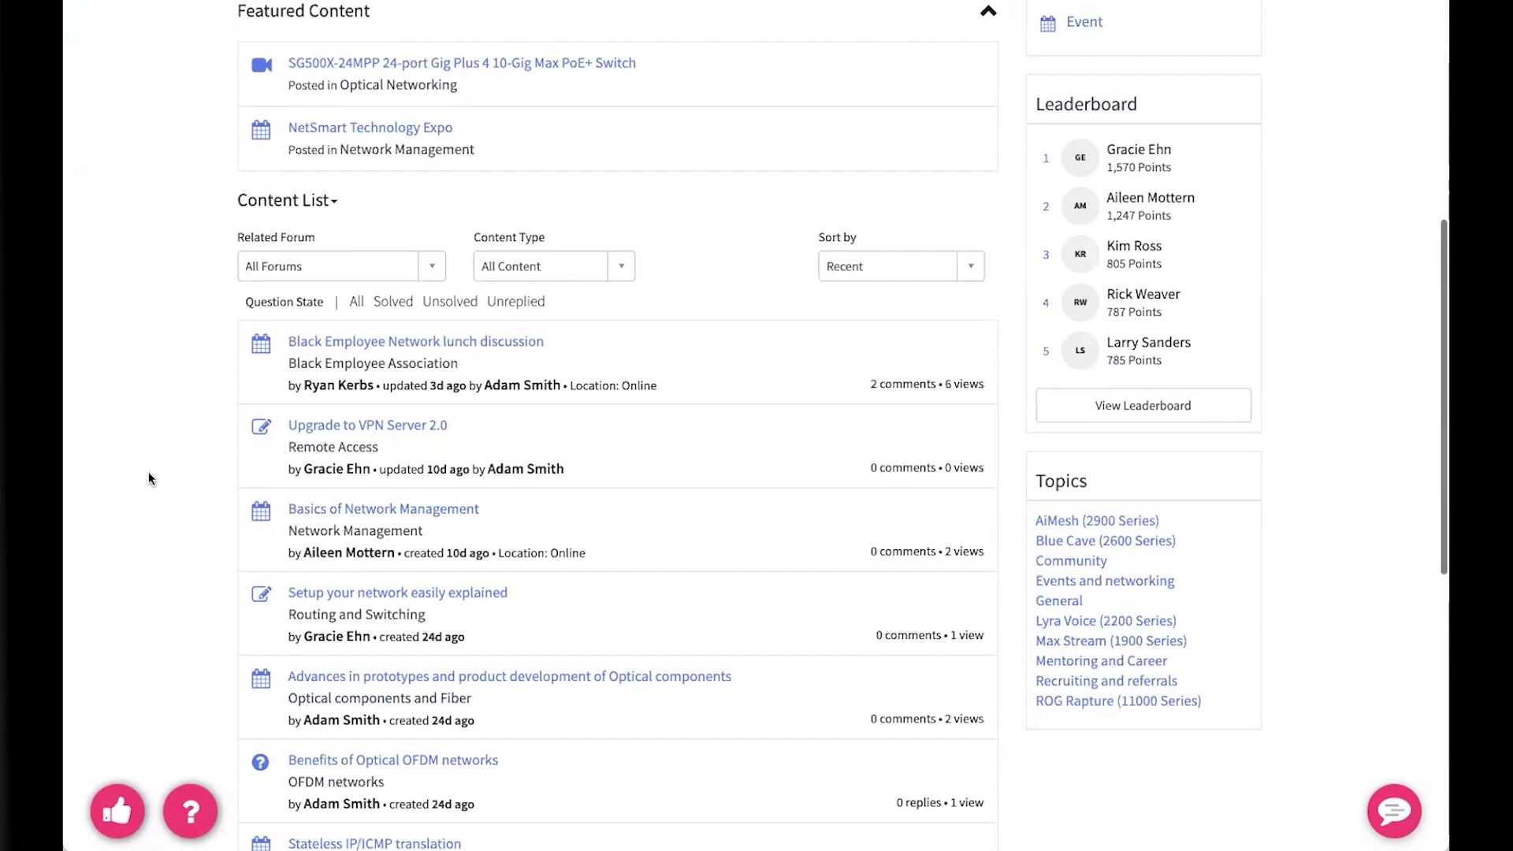
{"action": "scroll", "coordinate": [141, 479], "scroll_direction": "down", "scroll_amount": 2}
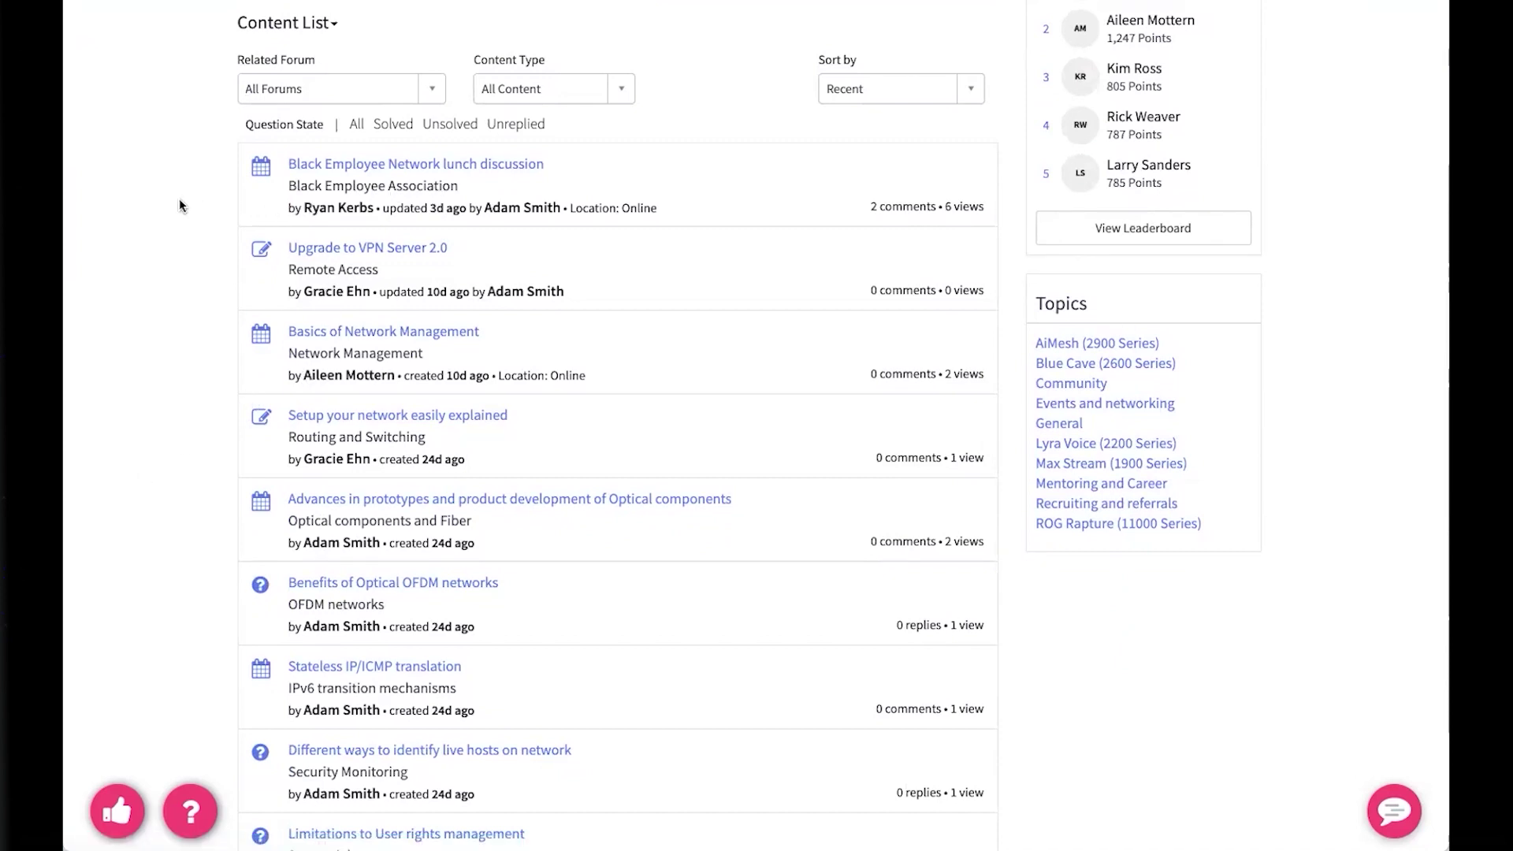
{"action": "scroll", "coordinate": [178, 198], "scroll_direction": "up", "scroll_amount": 8}
{"action": "scroll", "coordinate": [925, 101], "scroll_direction": "up", "scroll_amount": 2}
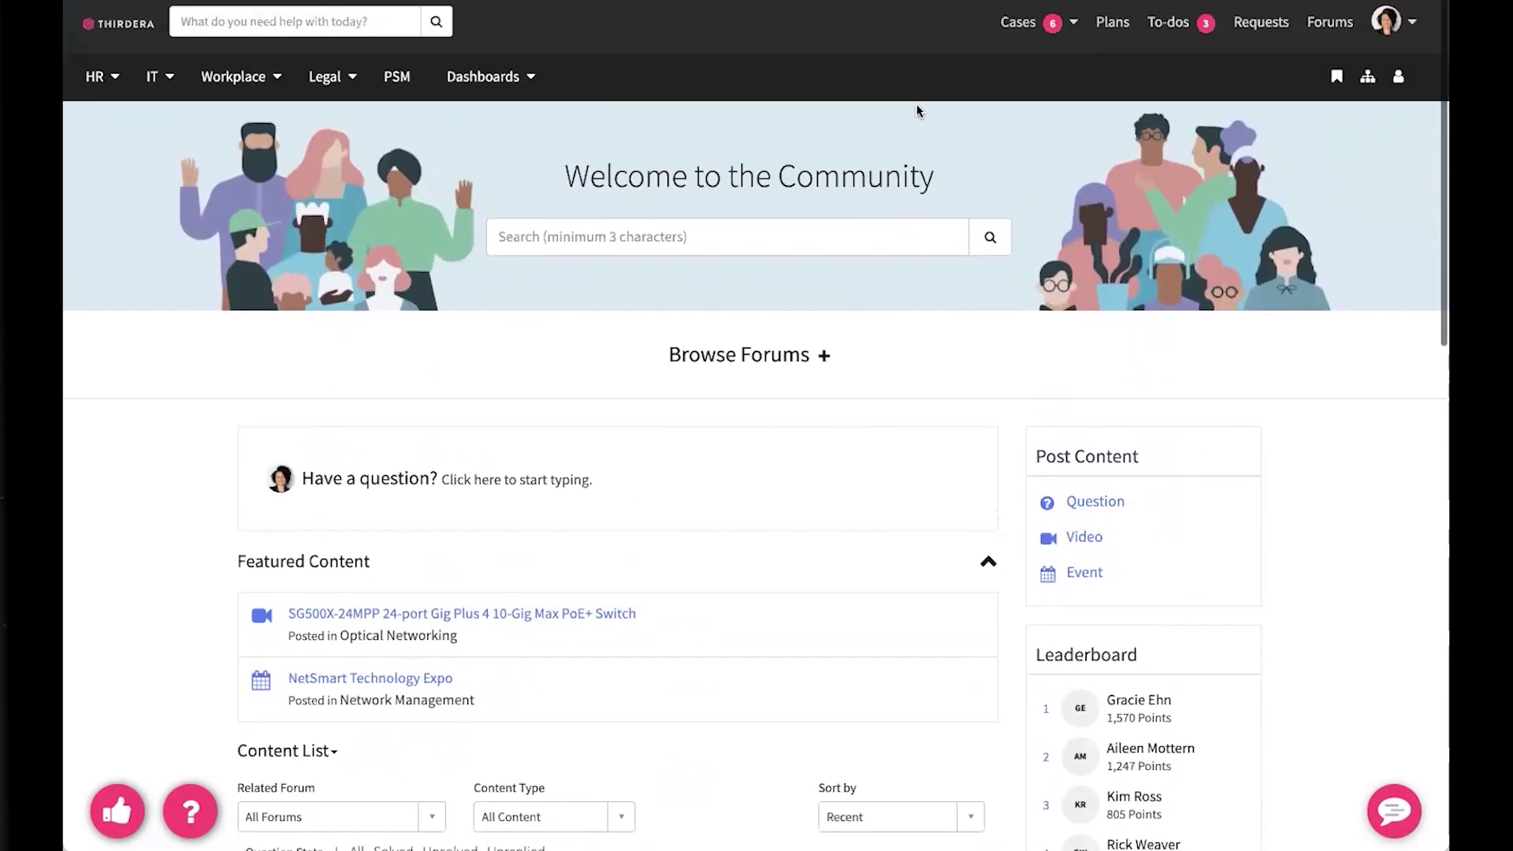
- Open the NDA request's Sign the generated NDA document to-do and review the three-page agreement
{"action": "left_click", "coordinate": [1172, 31]}
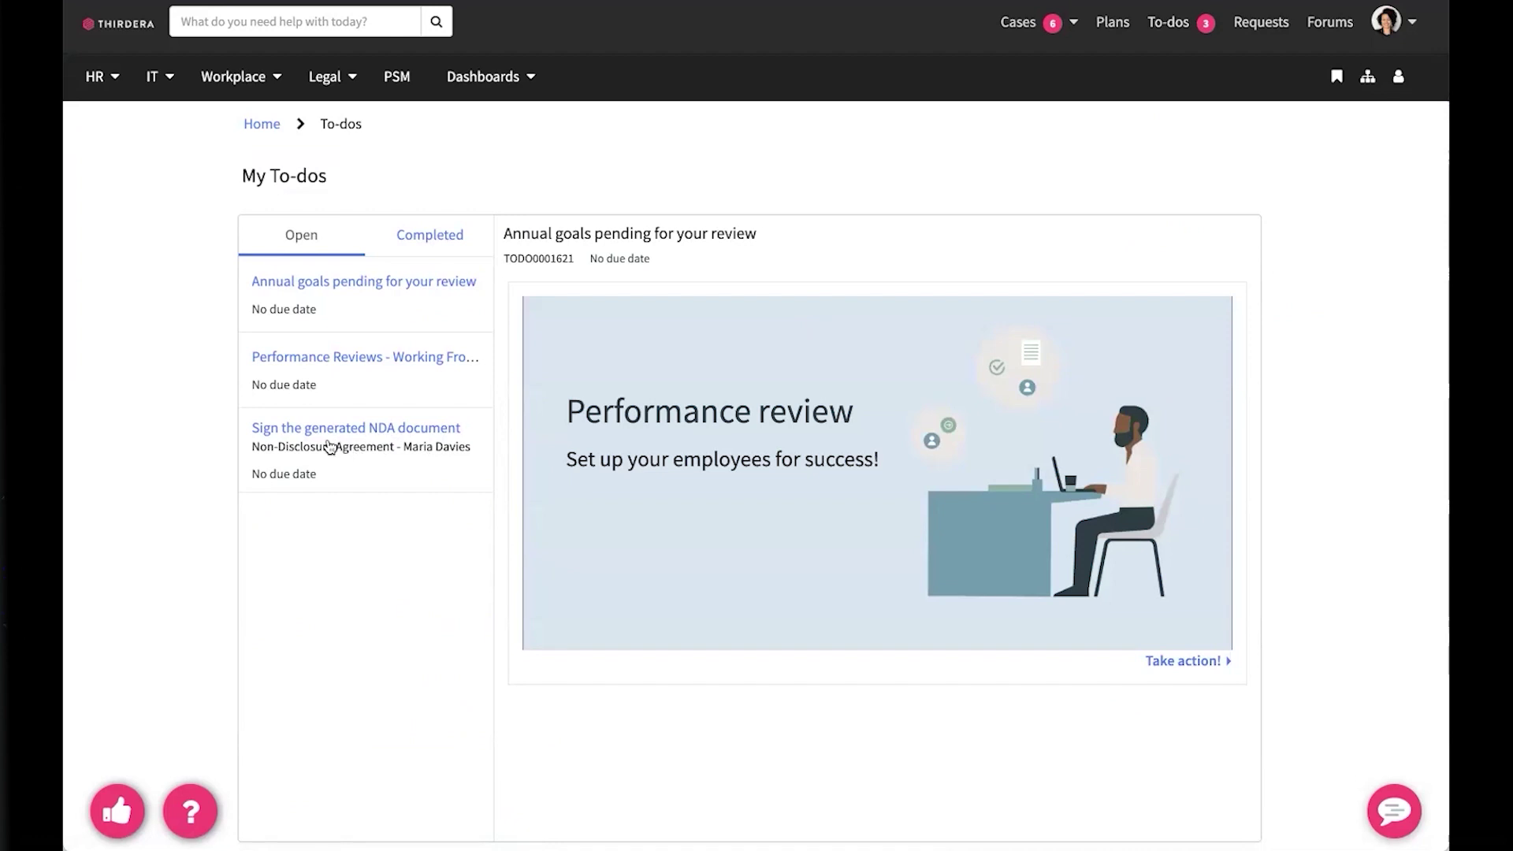
{"action": "left_click", "coordinate": [330, 446]}
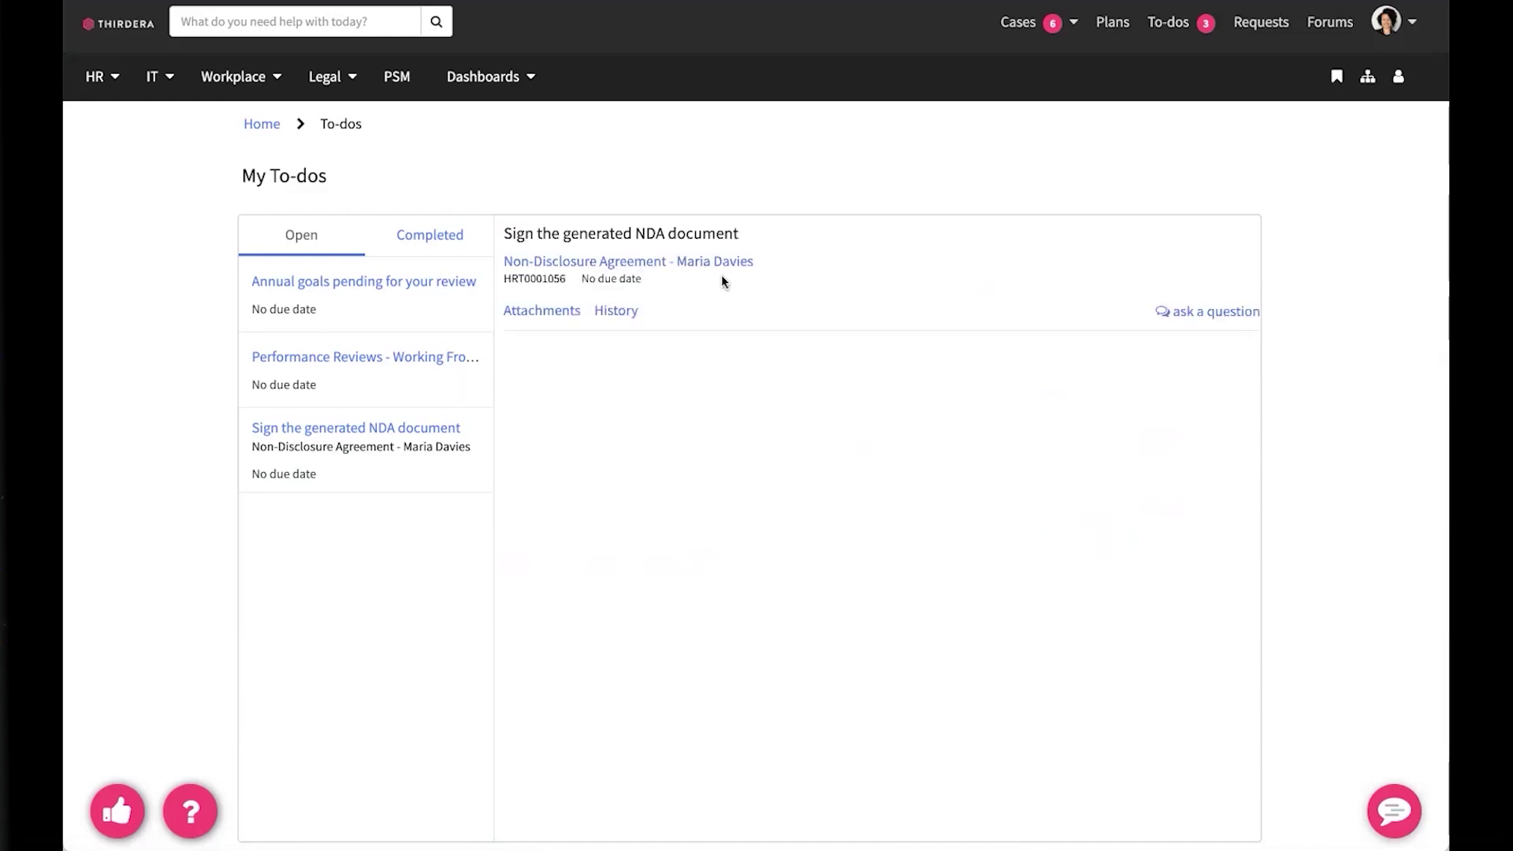
{"action": "left_click", "coordinate": [680, 265]}
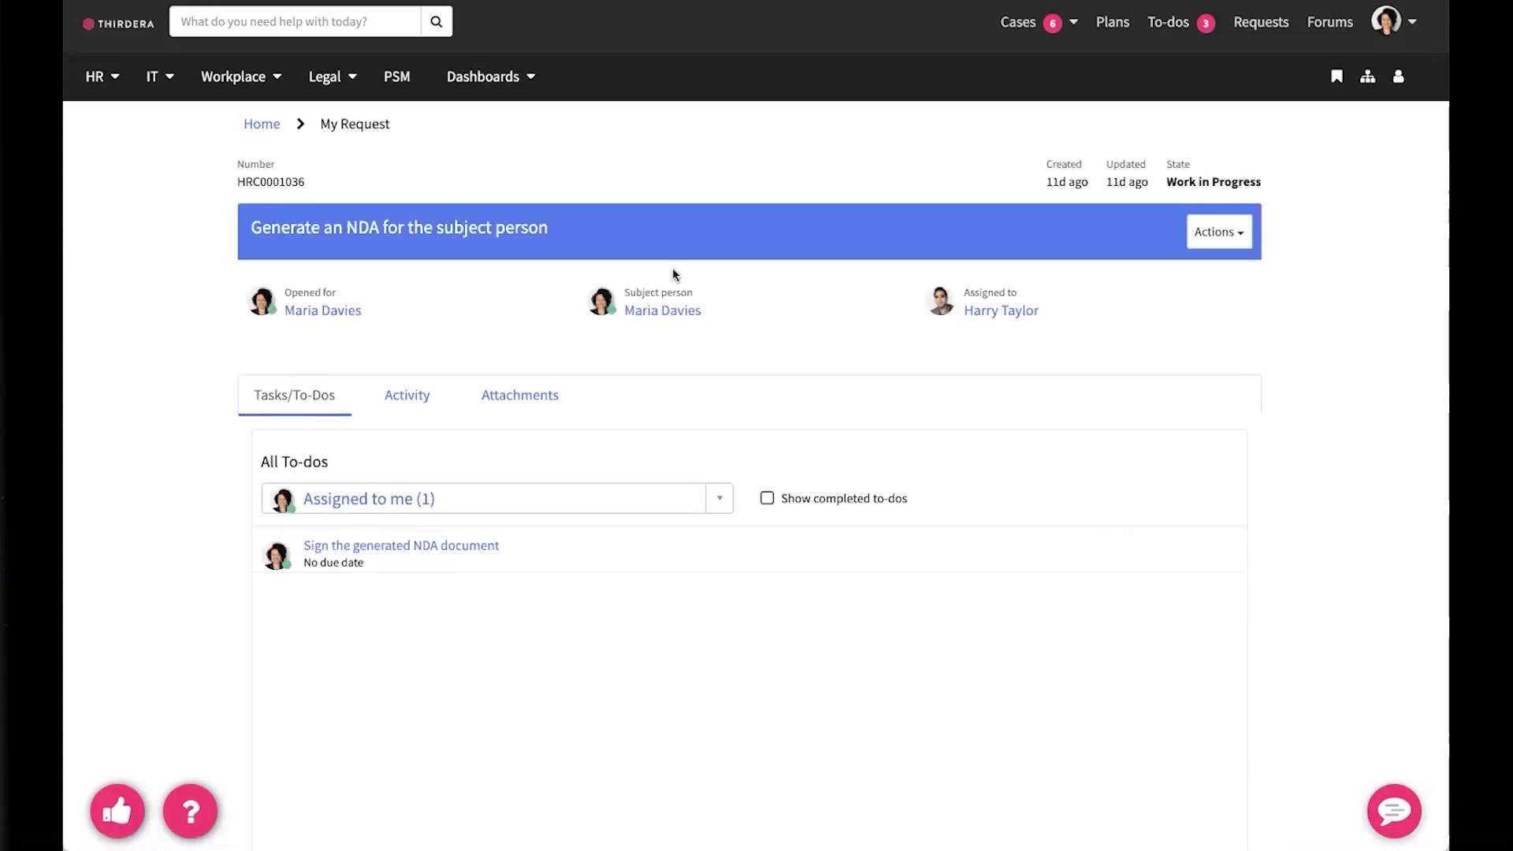
{"action": "left_click", "coordinate": [388, 547]}
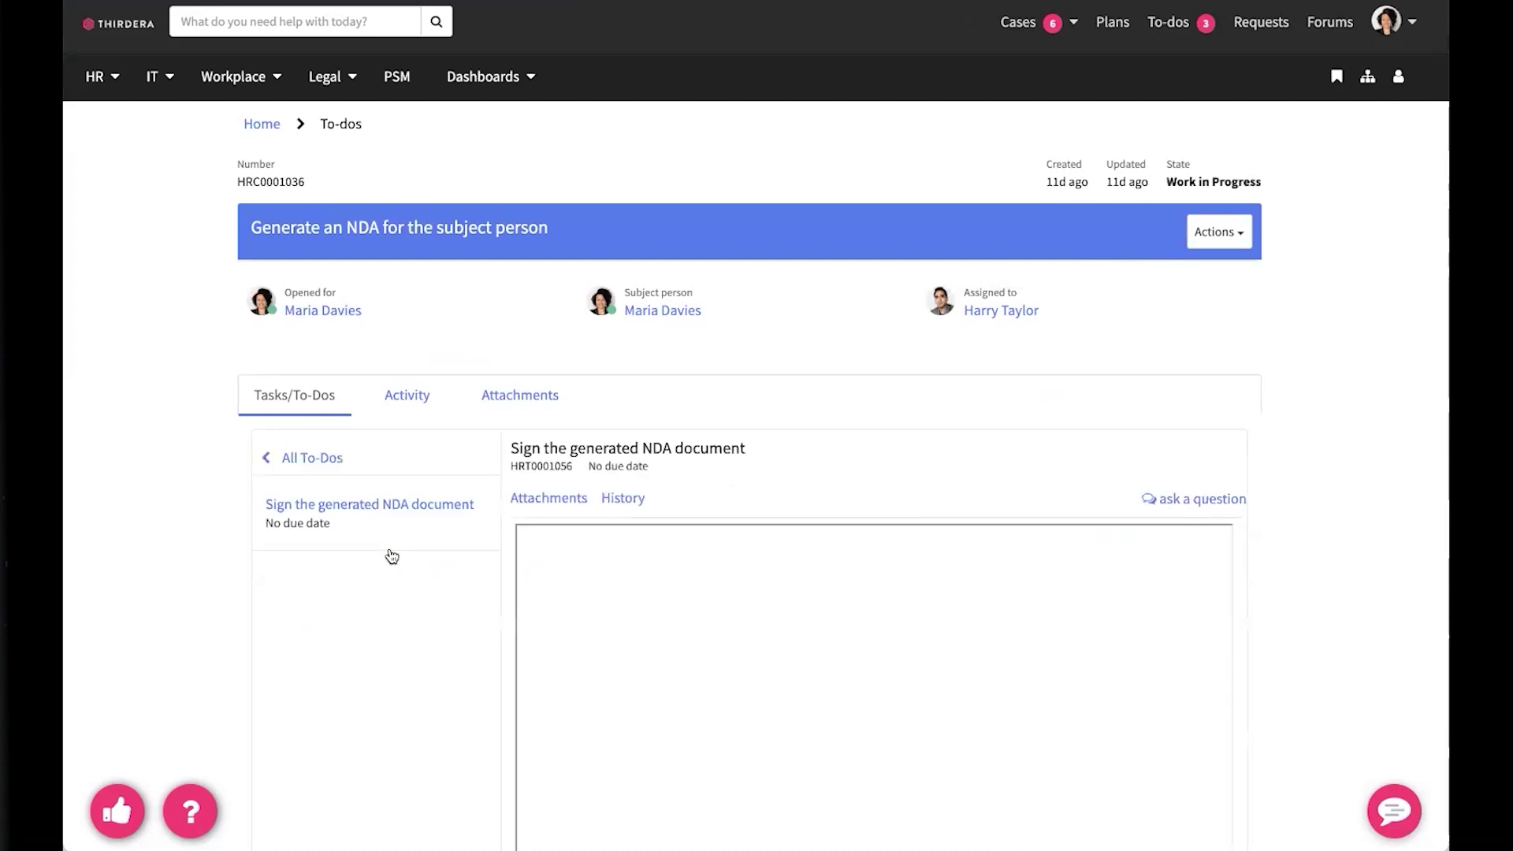
{"action": "scroll", "coordinate": [392, 556], "scroll_direction": "down", "scroll_amount": 5}
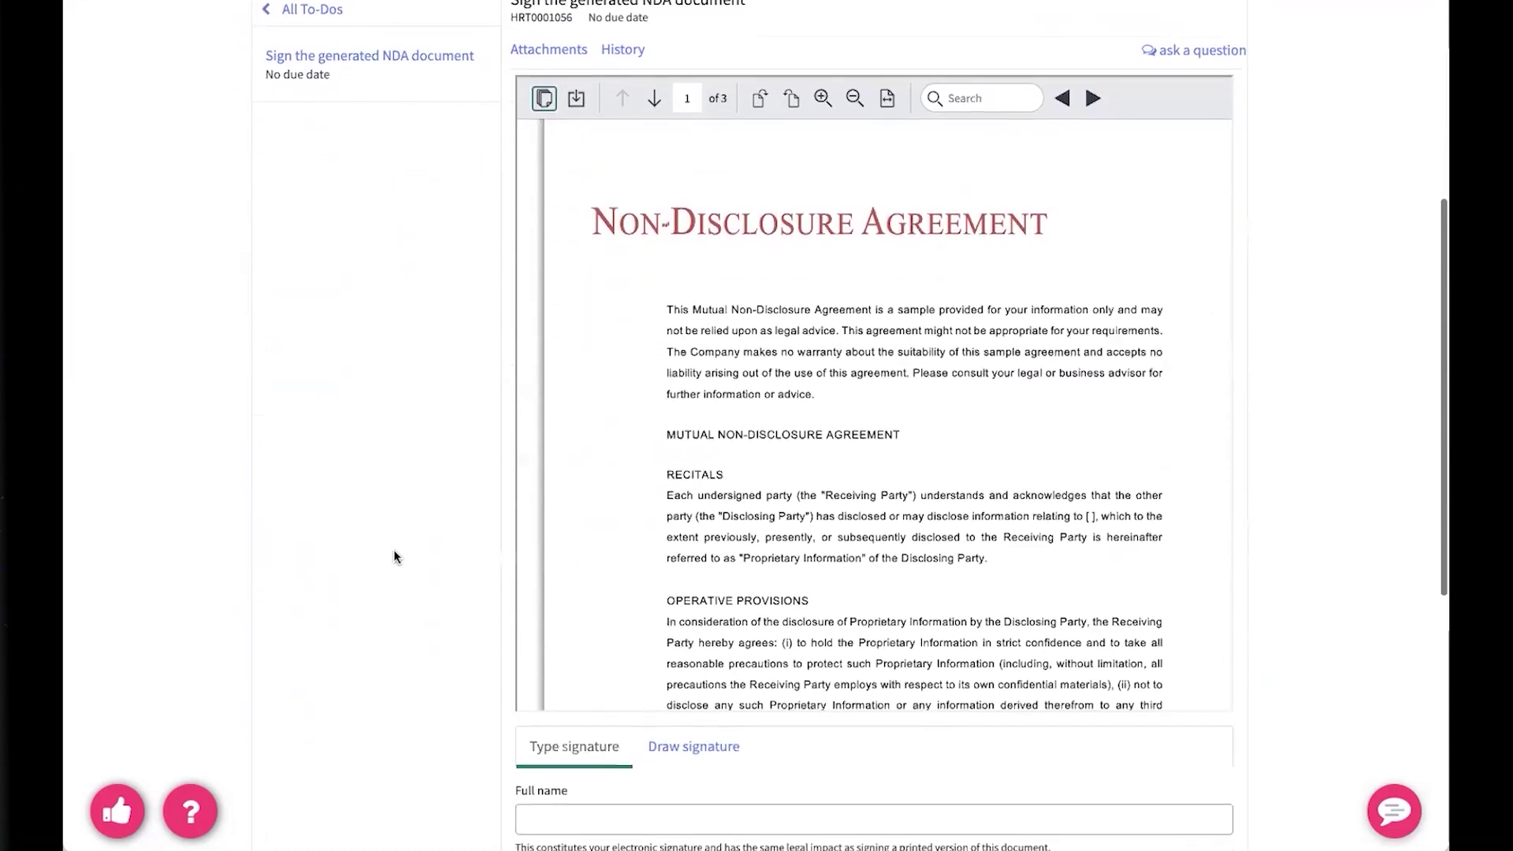
{"action": "scroll", "coordinate": [437, 563], "scroll_direction": "down", "scroll_amount": 1}
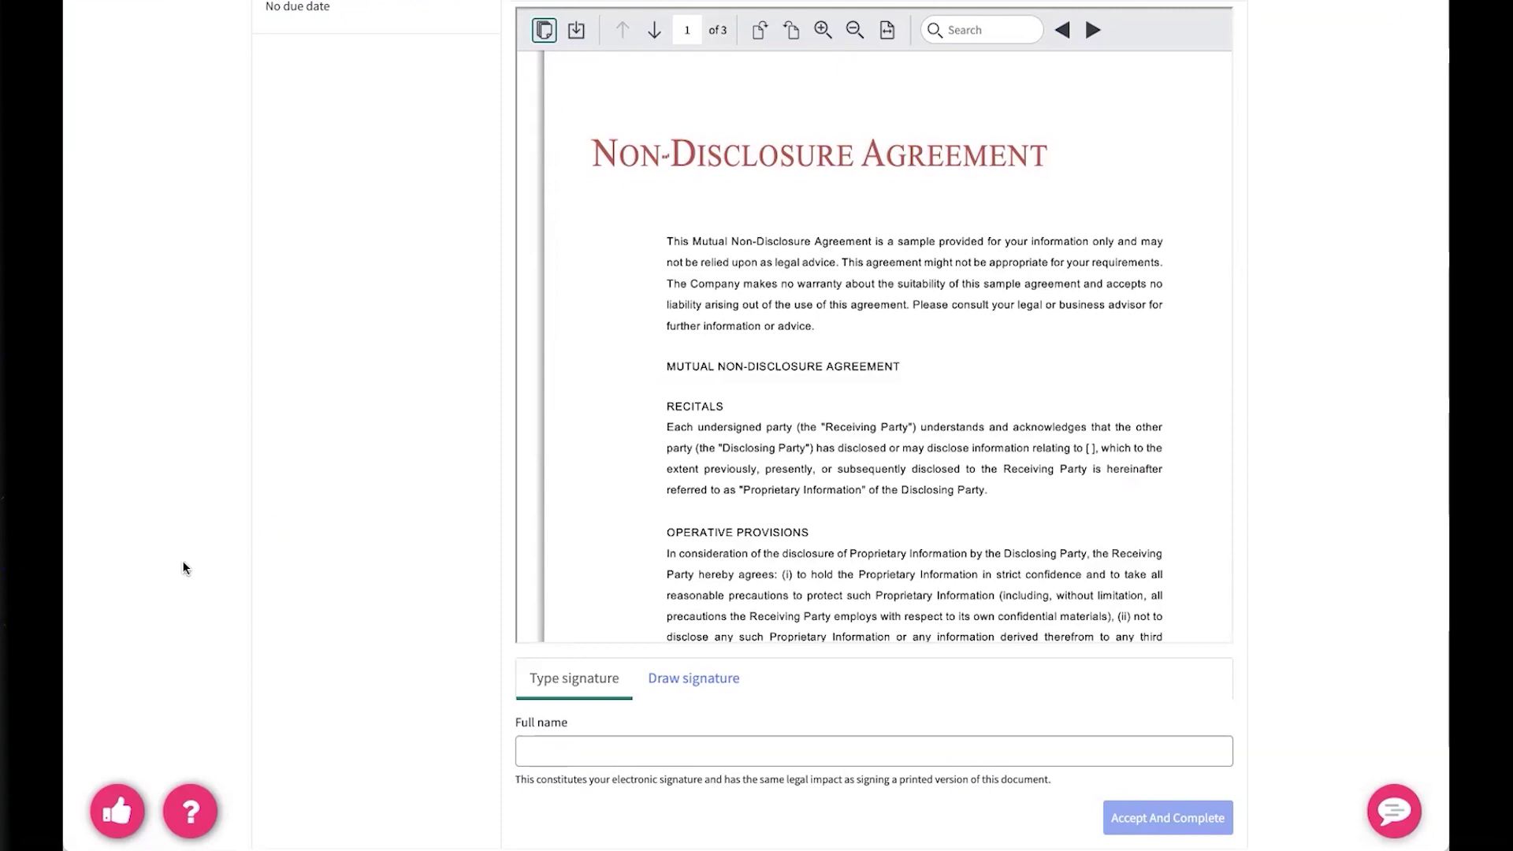
{"action": "scroll", "coordinate": [233, 556], "scroll_direction": "up", "scroll_amount": 5}
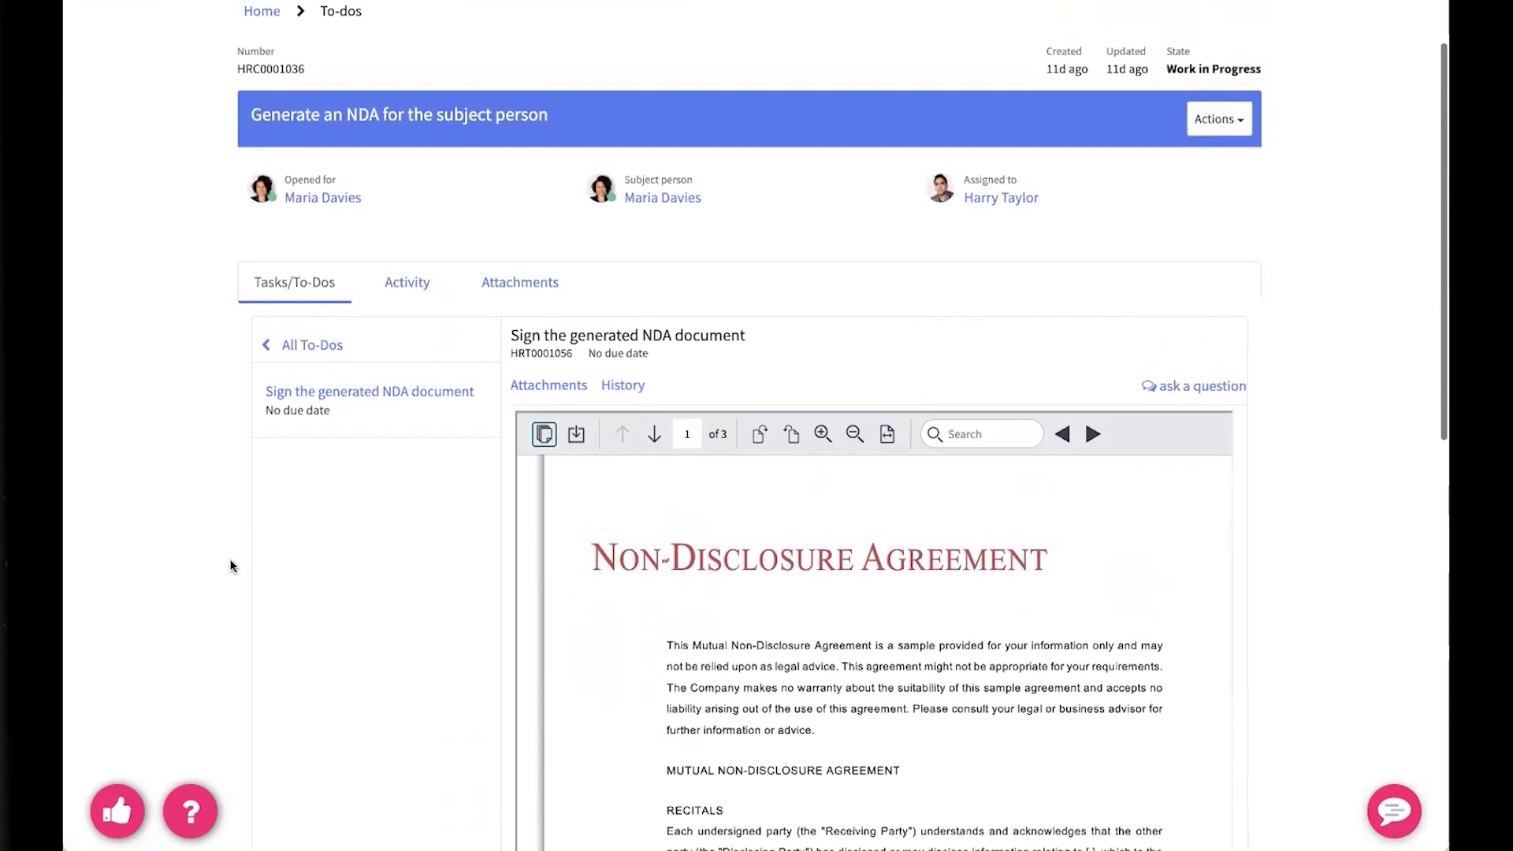